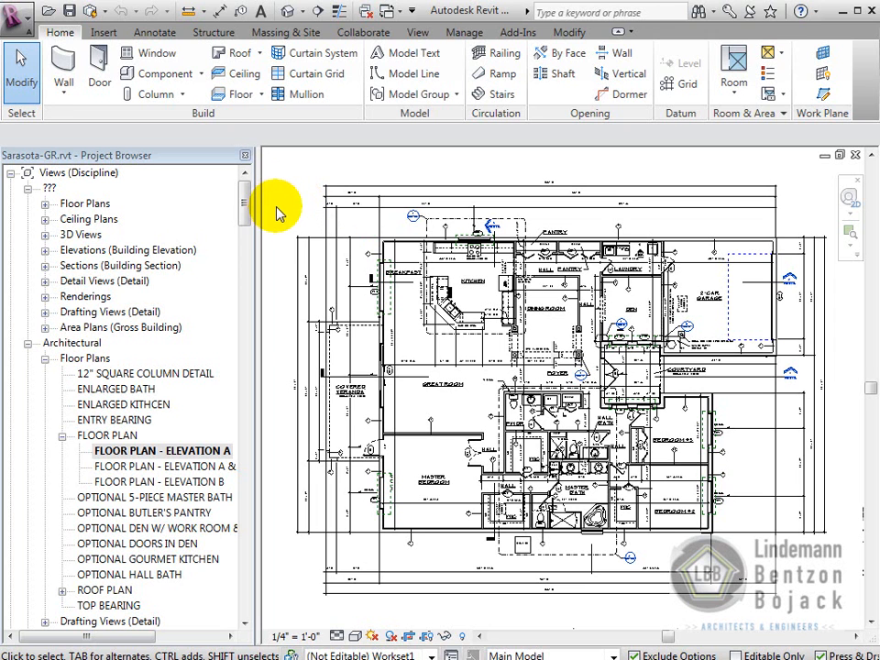
- Review the project's full list of design option sets and options in an enlarged Design Options dialog, and close it
left_click(465, 33)
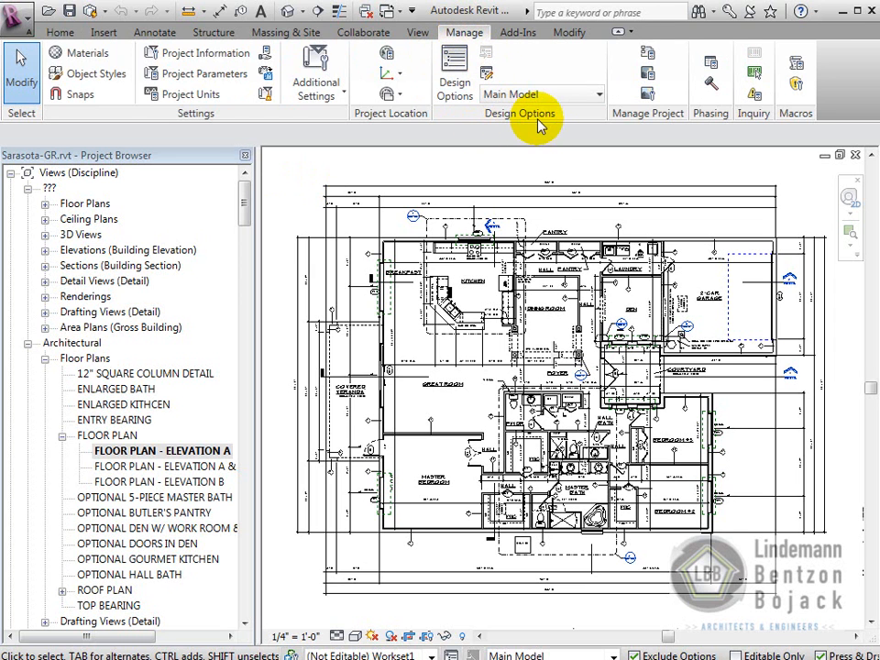
left_click(454, 65)
left_click_drag(392, 170, 481, 78)
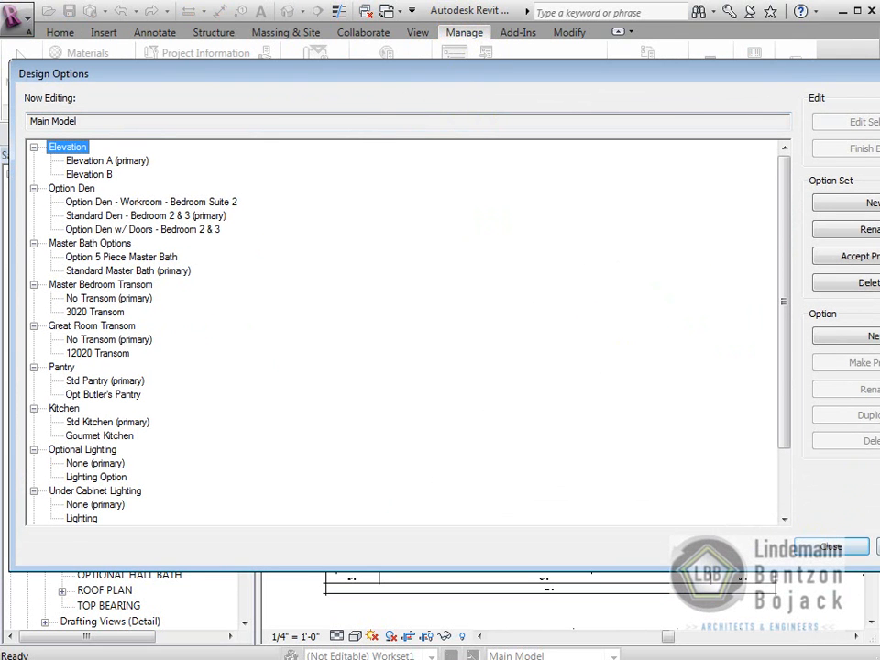
left_click_drag(879, 570, 766, 610)
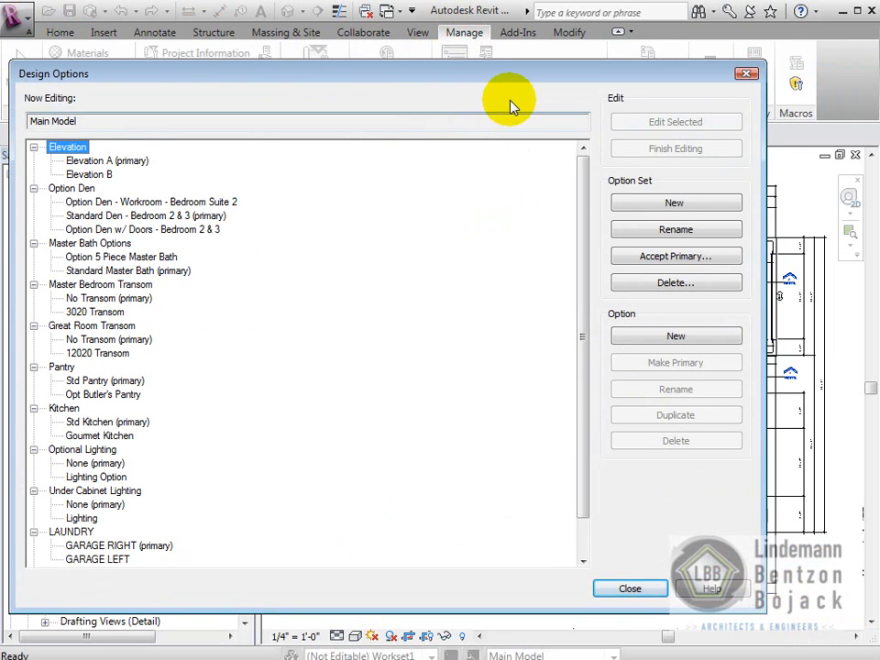
left_click_drag(527, 78, 612, 57)
left_click_drag(580, 586, 583, 633)
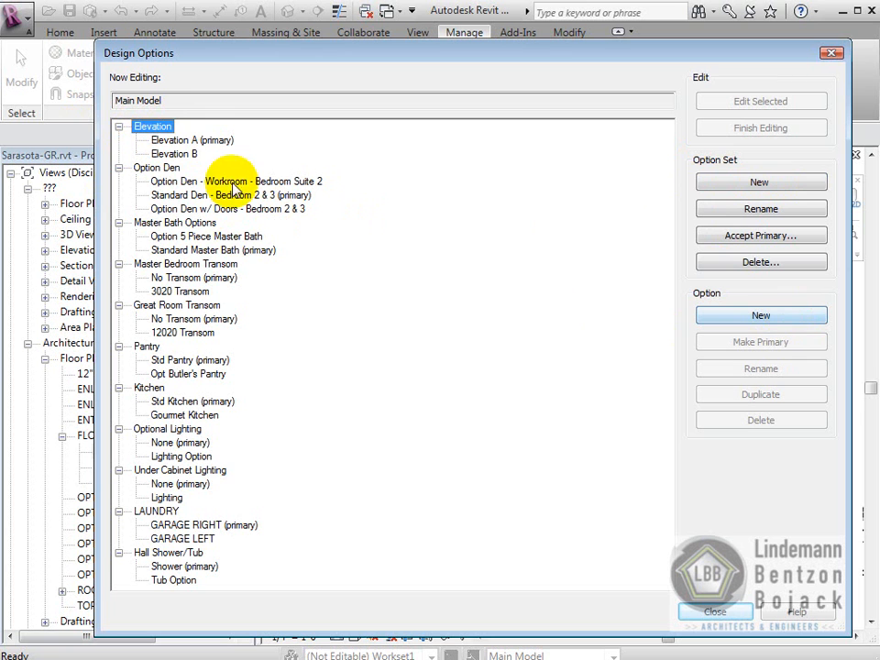
left_click(692, 608)
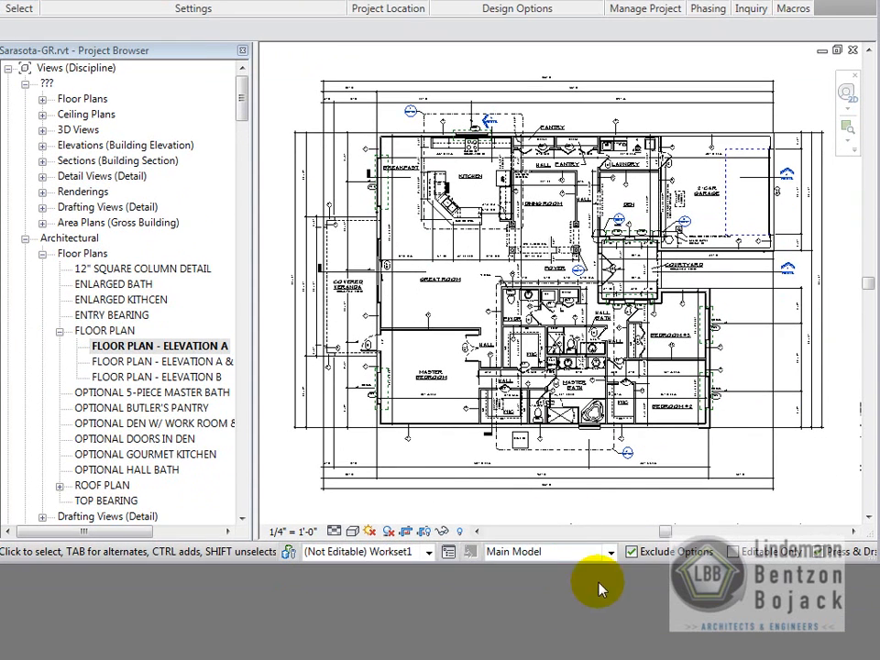
- Make Elevation B the active design option, followed by Option 5 Piece Master Bath, to view their elements in the floor plan
left_click(611, 552)
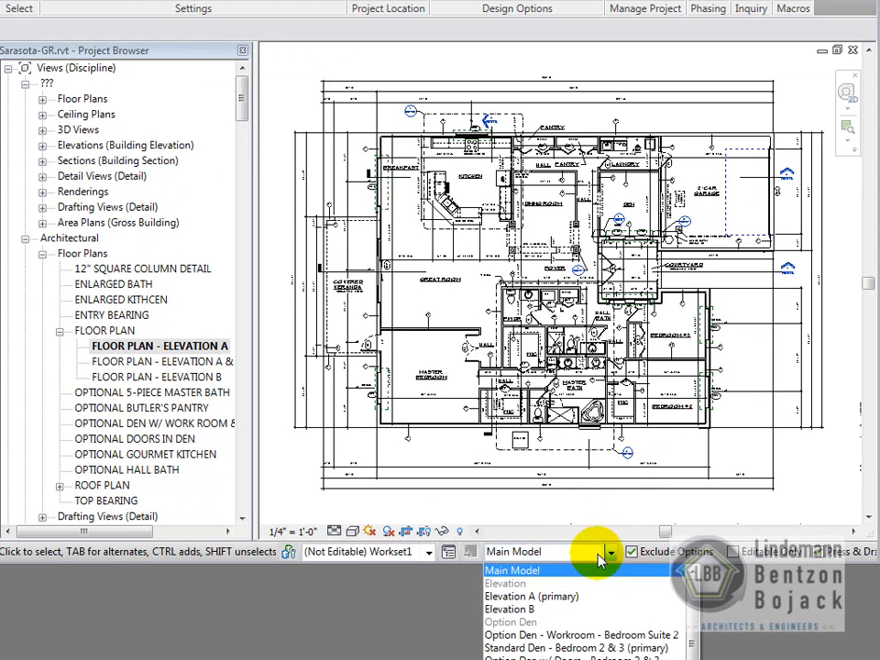
left_click(527, 612)
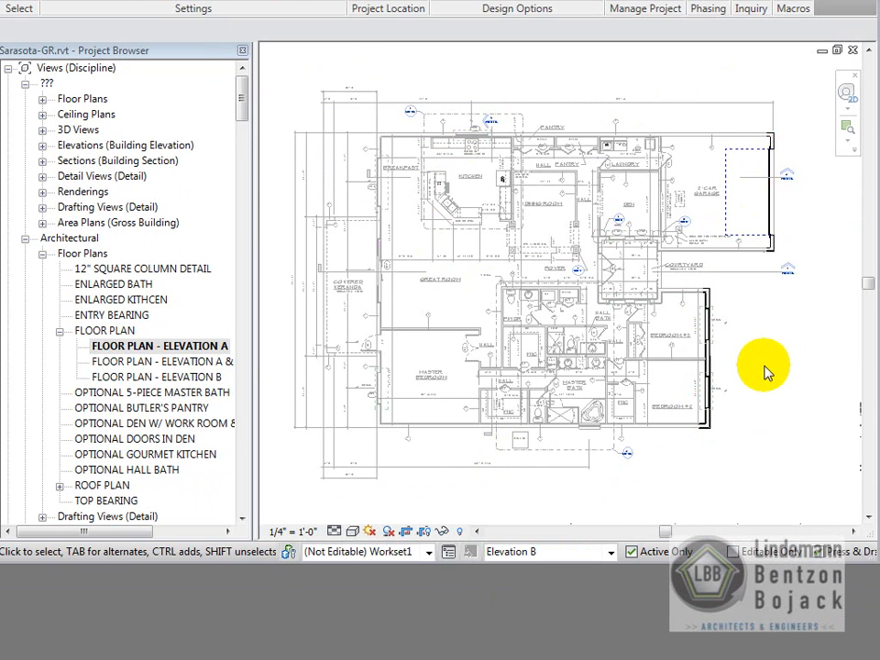
left_click(612, 553)
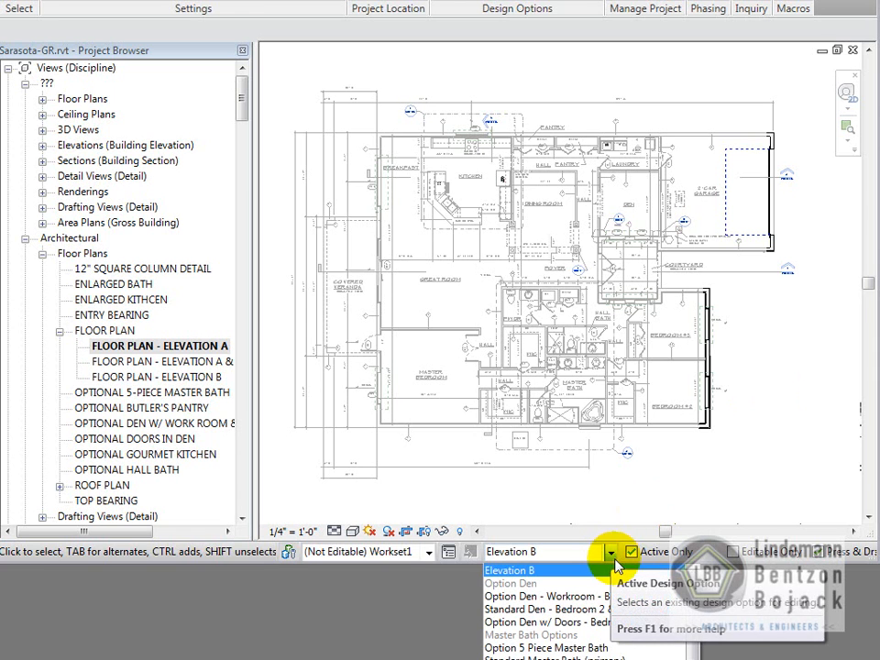
left_click(578, 649)
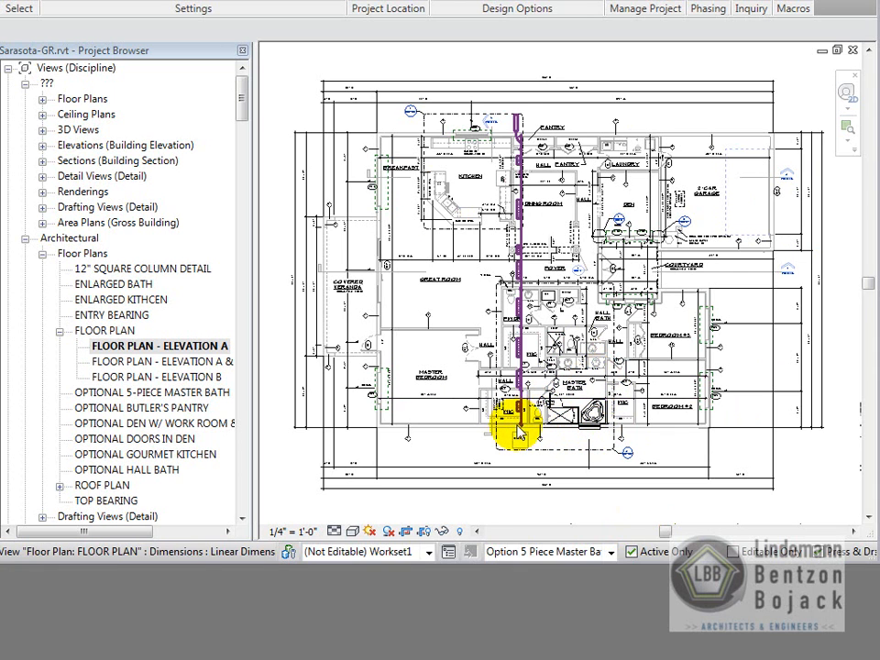
- Return the active design option to Main Model
left_click(612, 552)
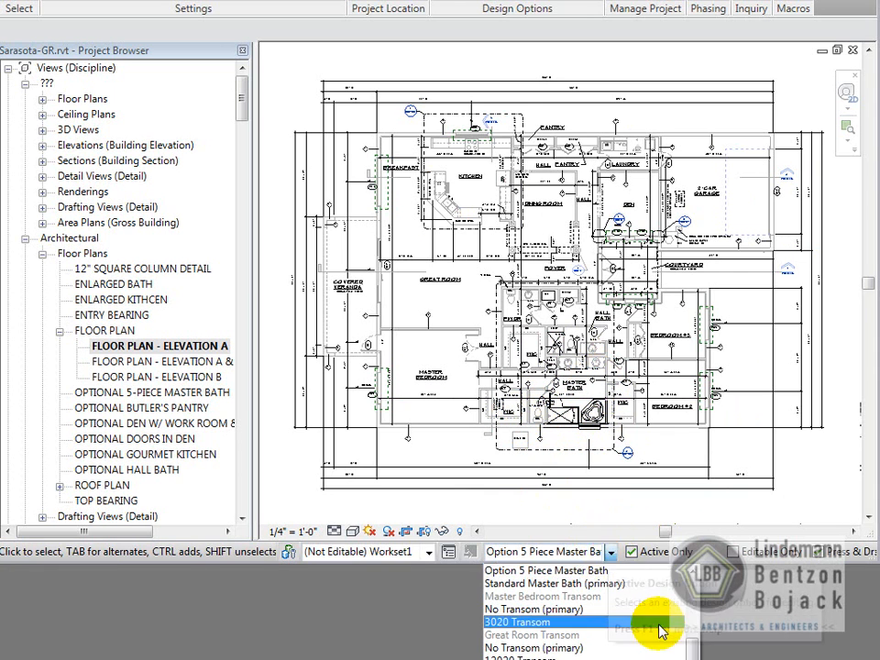
left_click(697, 618)
left_click_drag(696, 612, 697, 598)
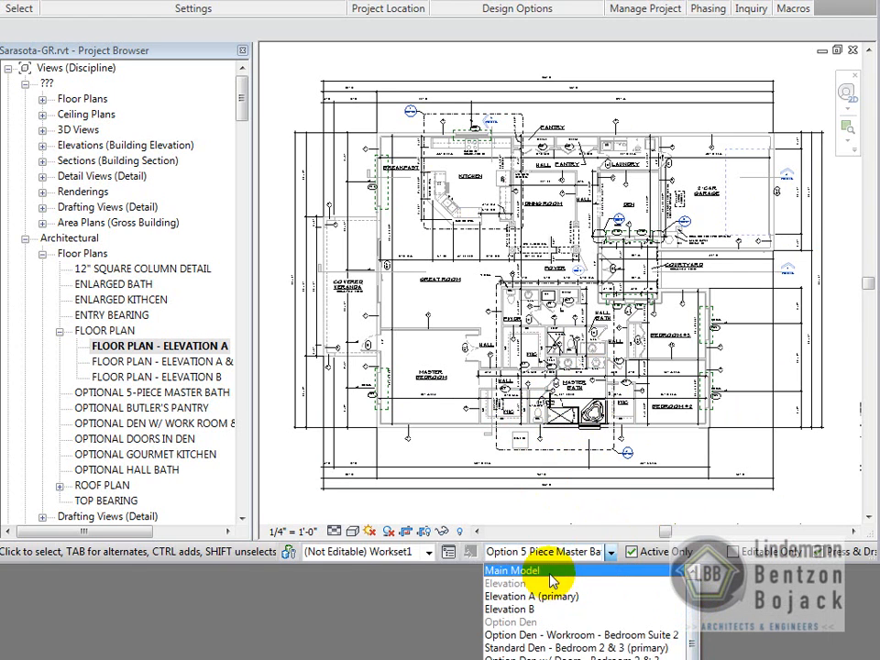
left_click(552, 574)
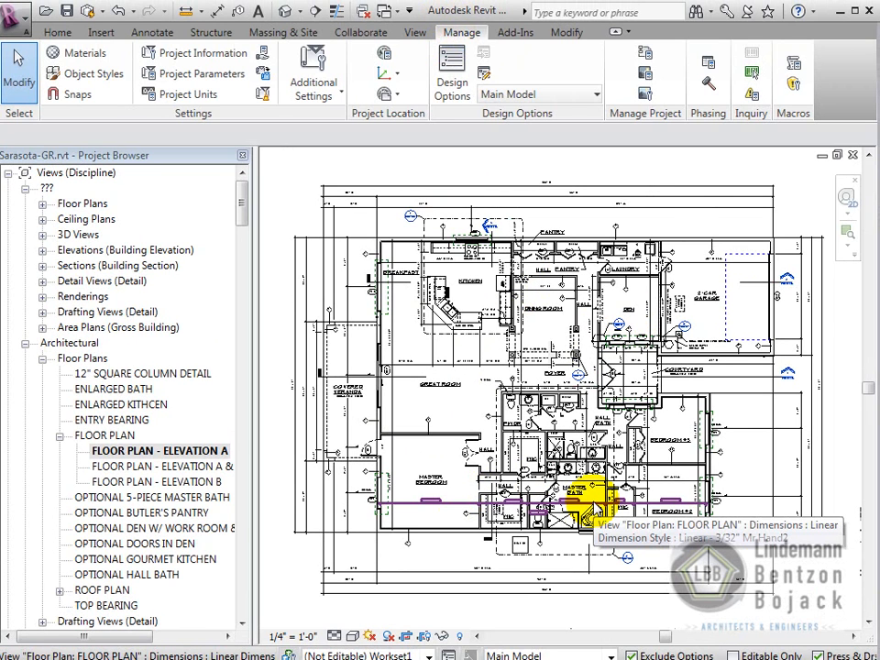
- Check the floor plan view's design option settings in its Visibility/Graphic Overrides, cancel without changes, and close the view properties
right_click(278, 361)
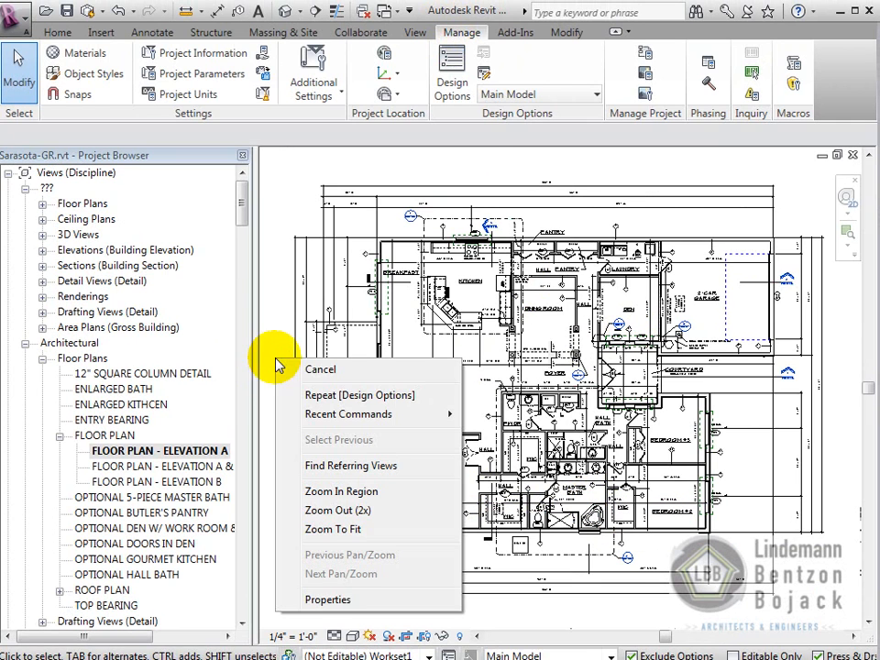
left_click(328, 600)
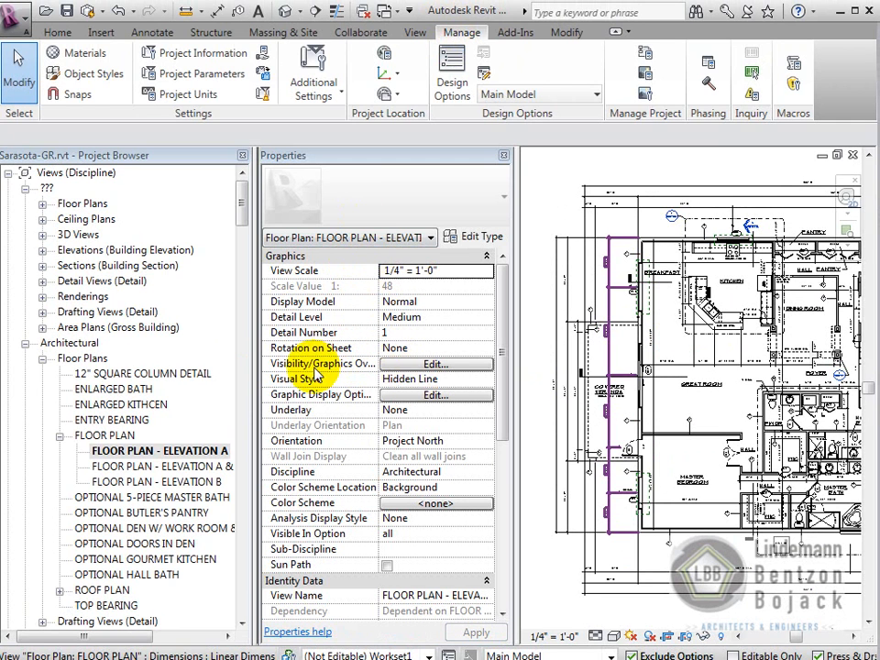
left_click(400, 363)
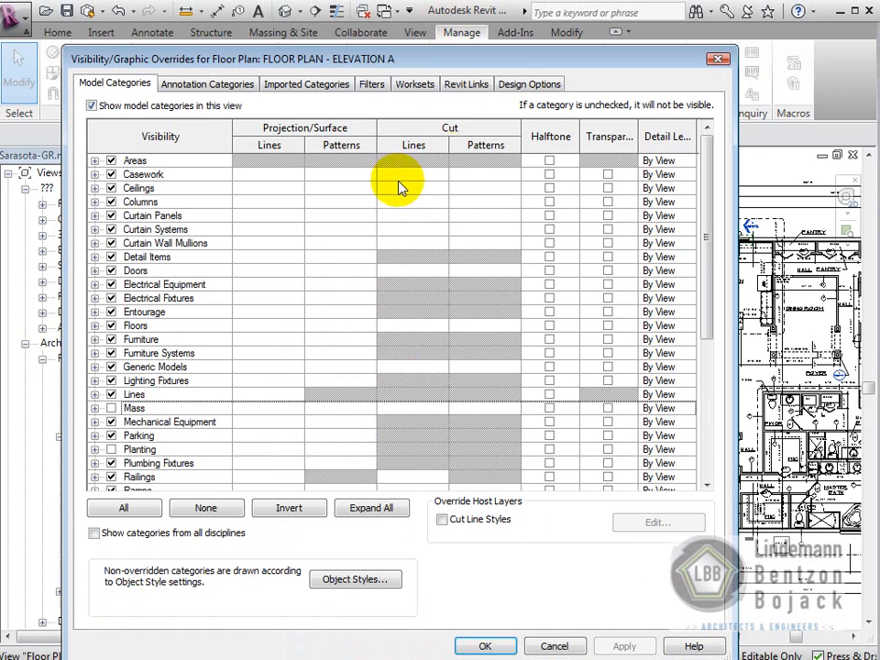
left_click(517, 88)
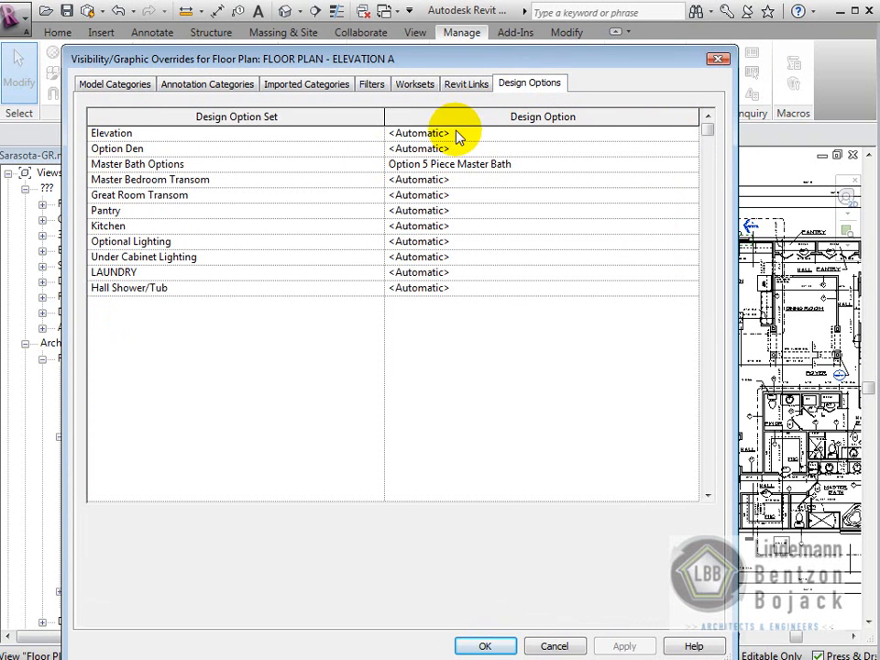
left_click(555, 648)
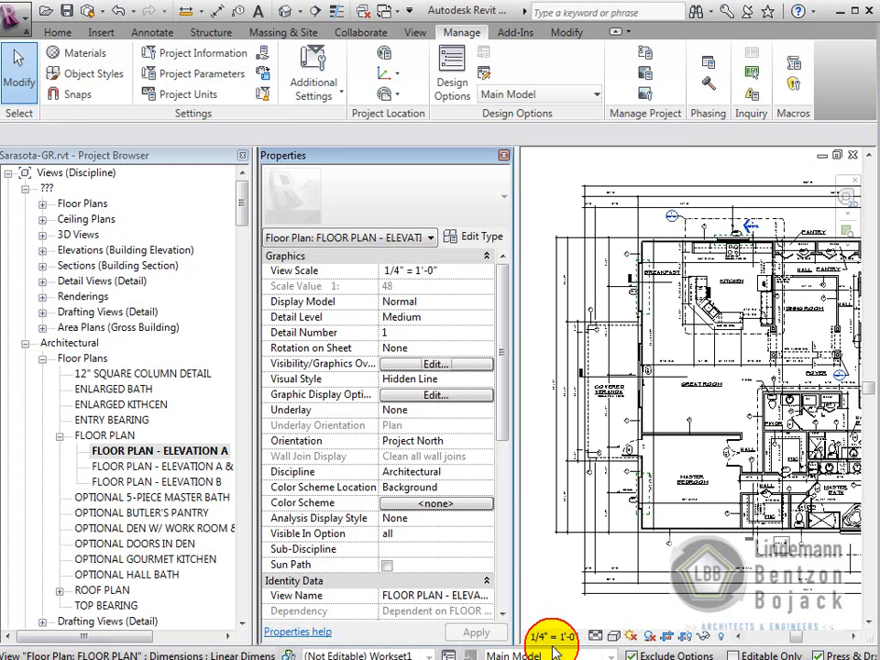
left_click(503, 156)
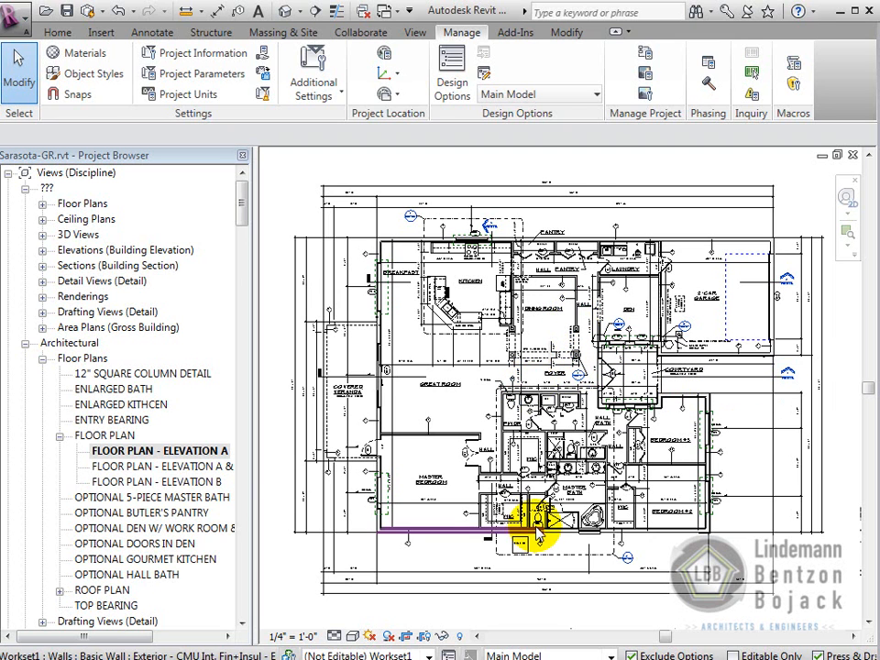
- Examine the front wall of the 2-car garage and turn off Exclude Options so that design option elements can be selected
middle_click_drag(504, 454, 440, 381)
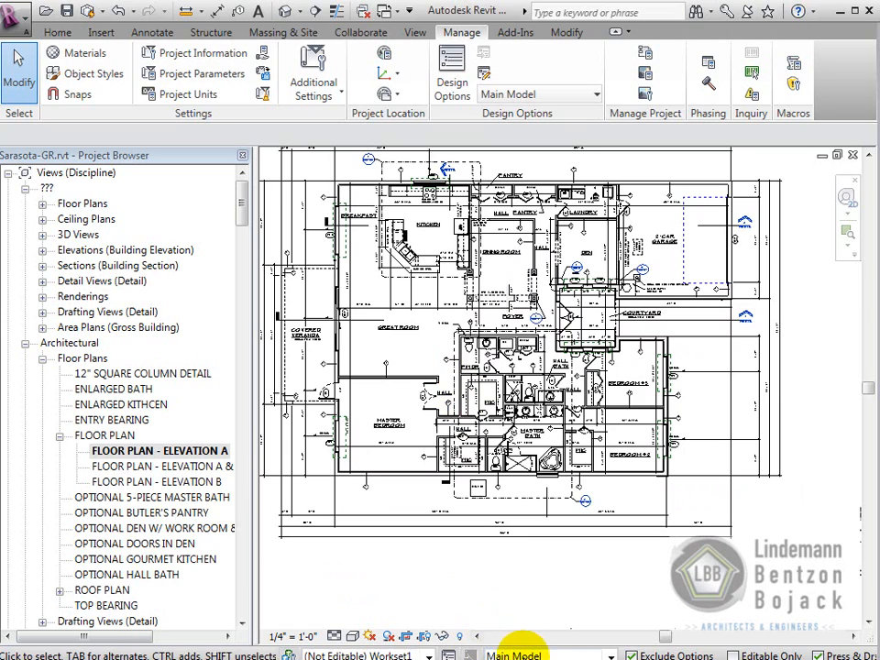
scroll(492, 317, "up", 5)
middle_click_drag(502, 330, 236, 481)
scroll(236, 482, "down", 1)
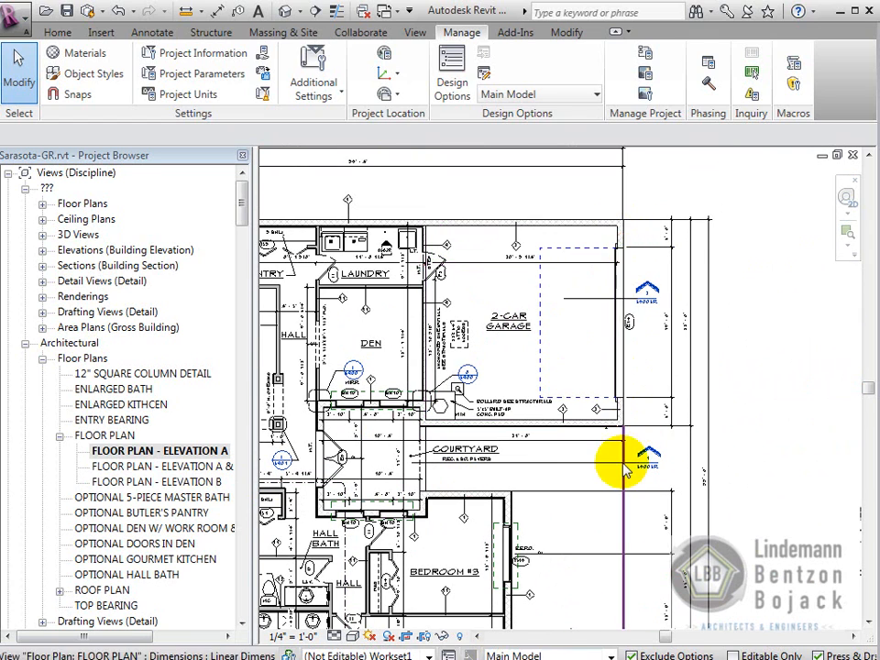
scroll(613, 366, "up", 4)
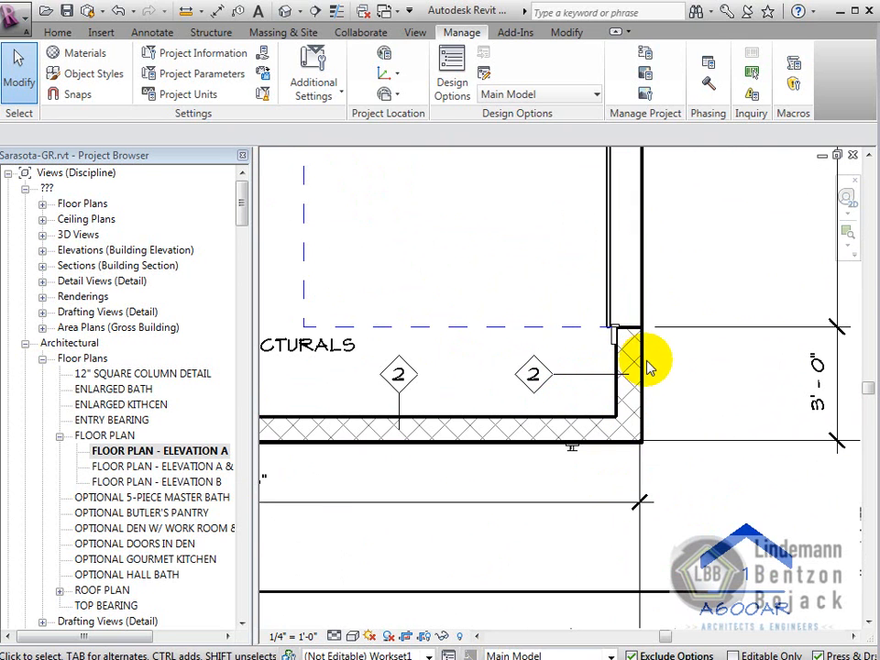
scroll(687, 431, "down", 4)
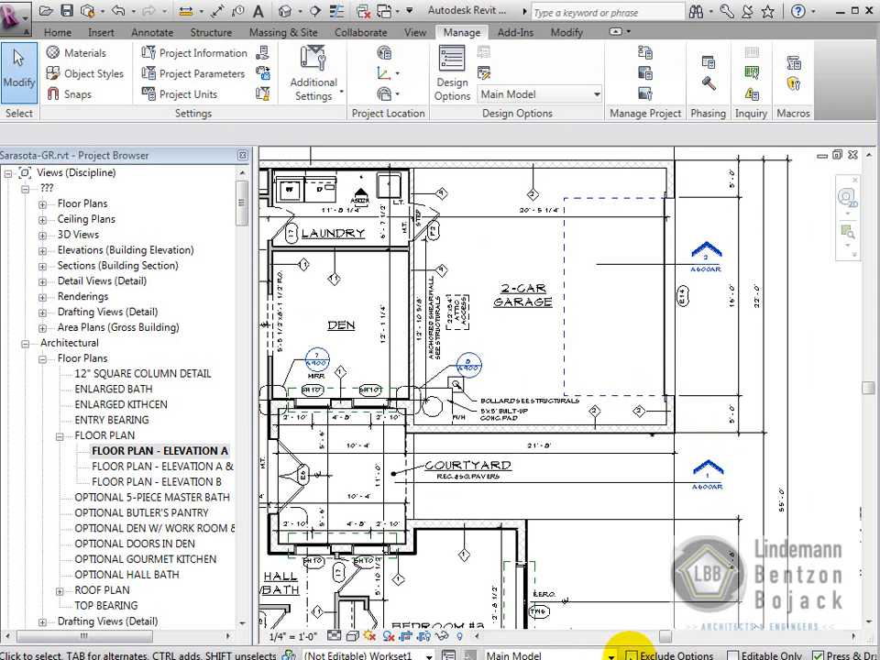
- Check the design option assignment in the garage front wall's properties, deselect the wall, and turn Exclude Options back on
left_click(700, 441)
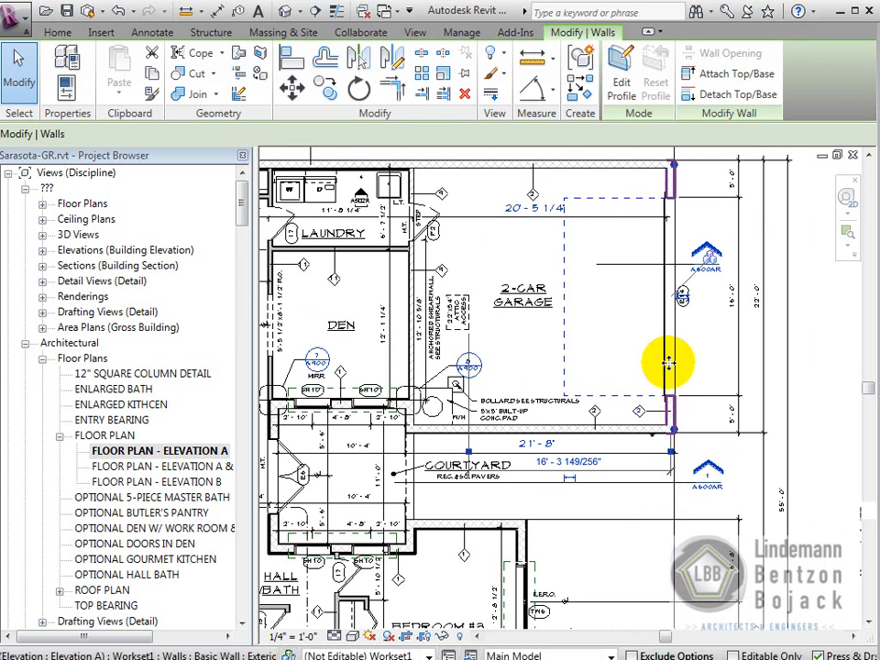
right_click(702, 359)
left_click(761, 659)
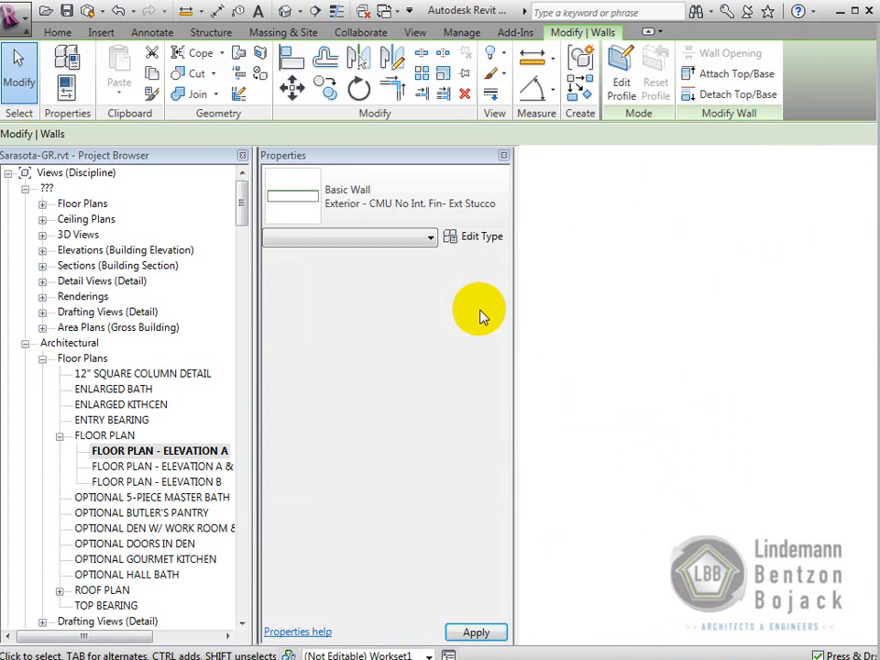
left_click_drag(505, 385, 511, 490)
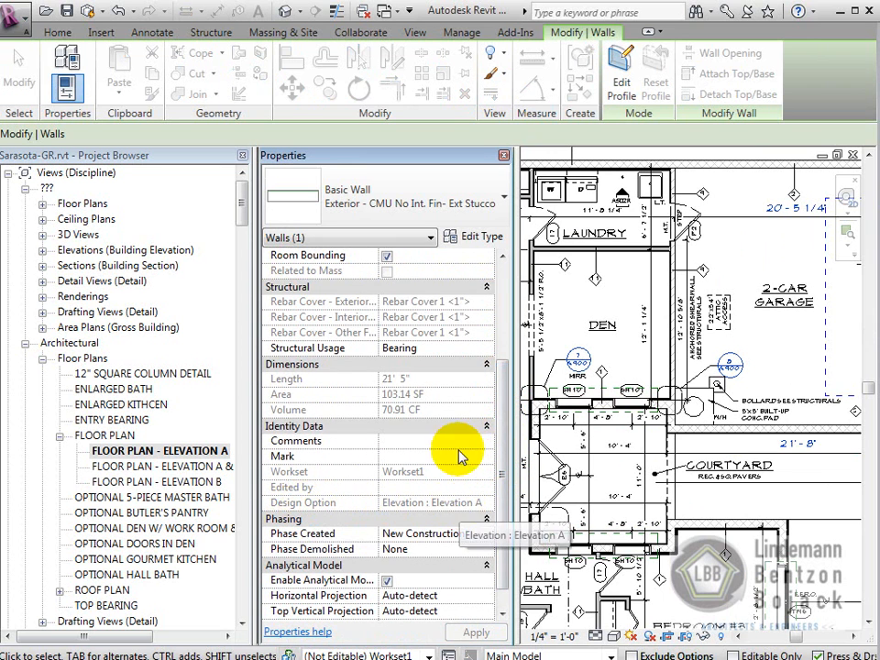
left_click(504, 156)
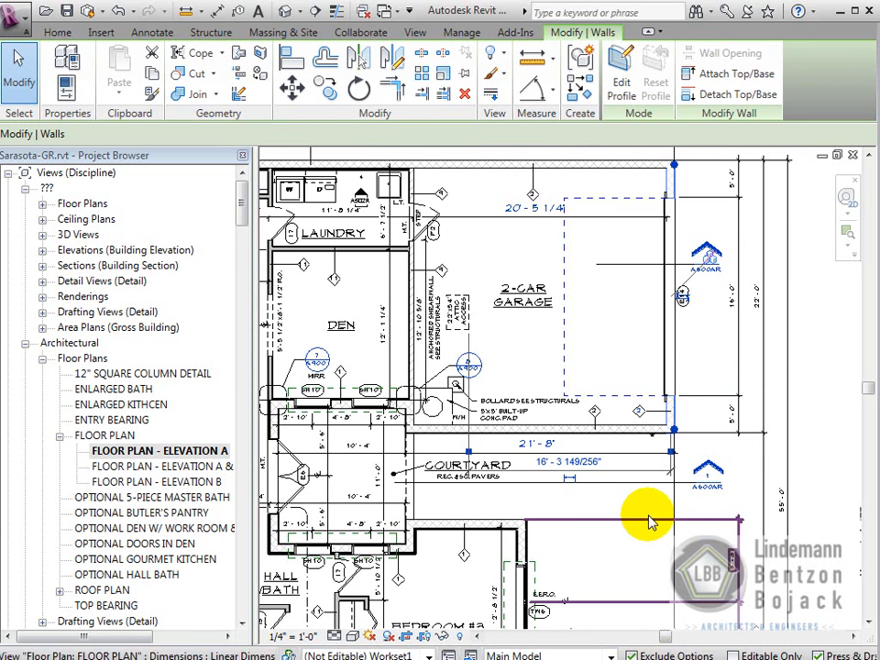
left_click(642, 544)
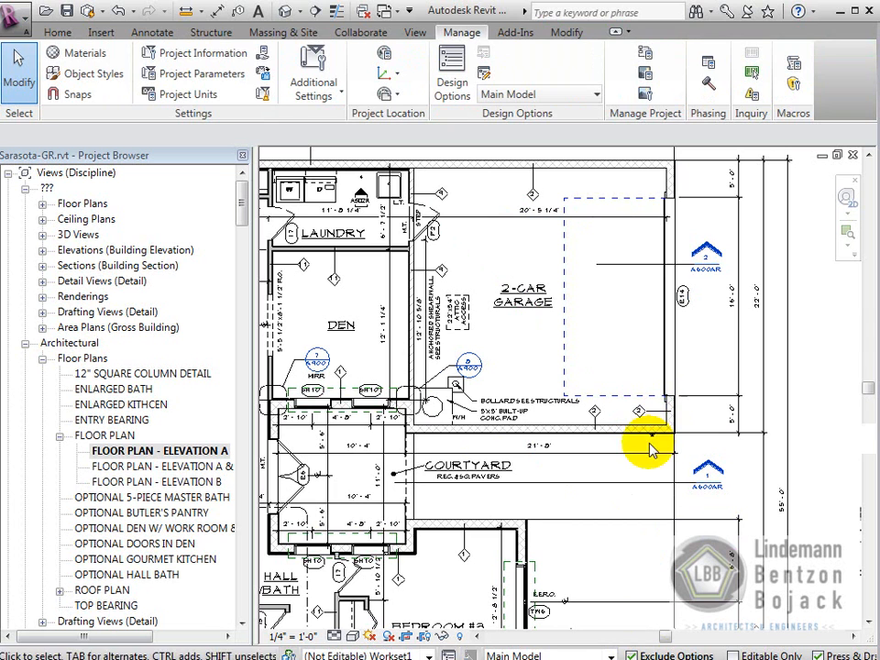
- Select the powder room wall facing the great room, review the Option Den choices for adding it to a design option set, and cancel
scroll(629, 515, "down", 3)
middle_click_drag(619, 514, 724, 414)
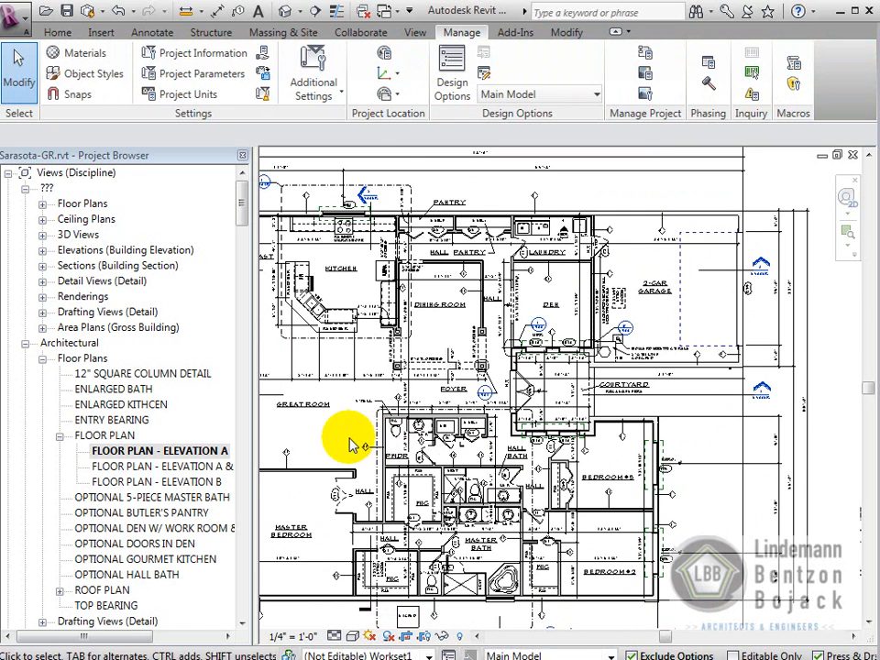
middle_click_drag(362, 436, 560, 423)
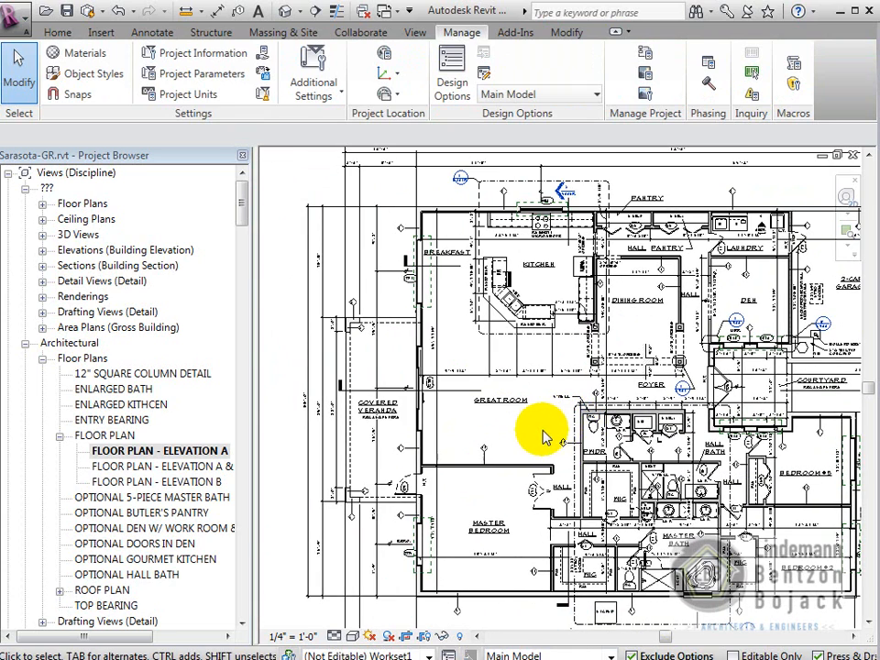
scroll(550, 431, "up", 3)
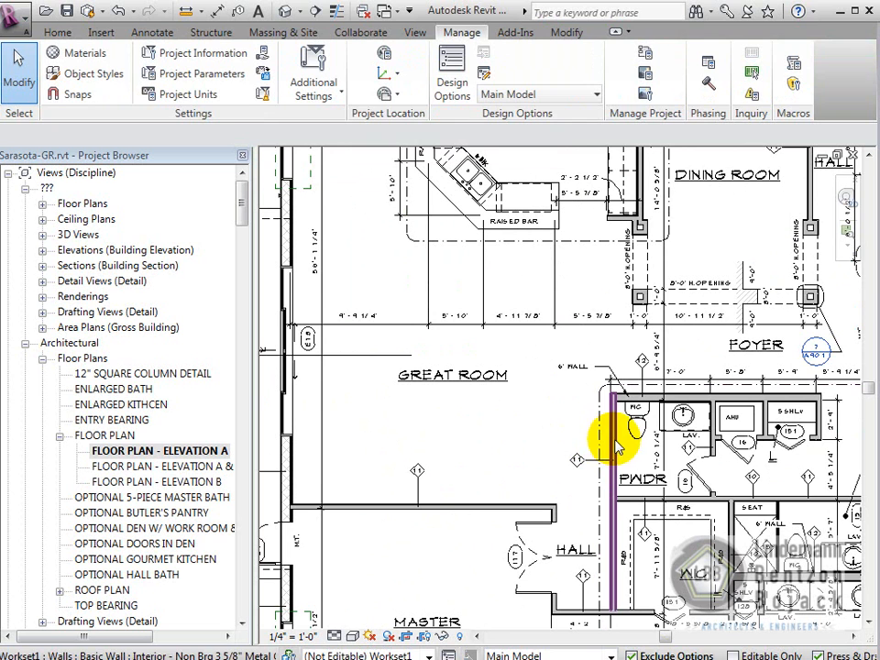
left_click(612, 400)
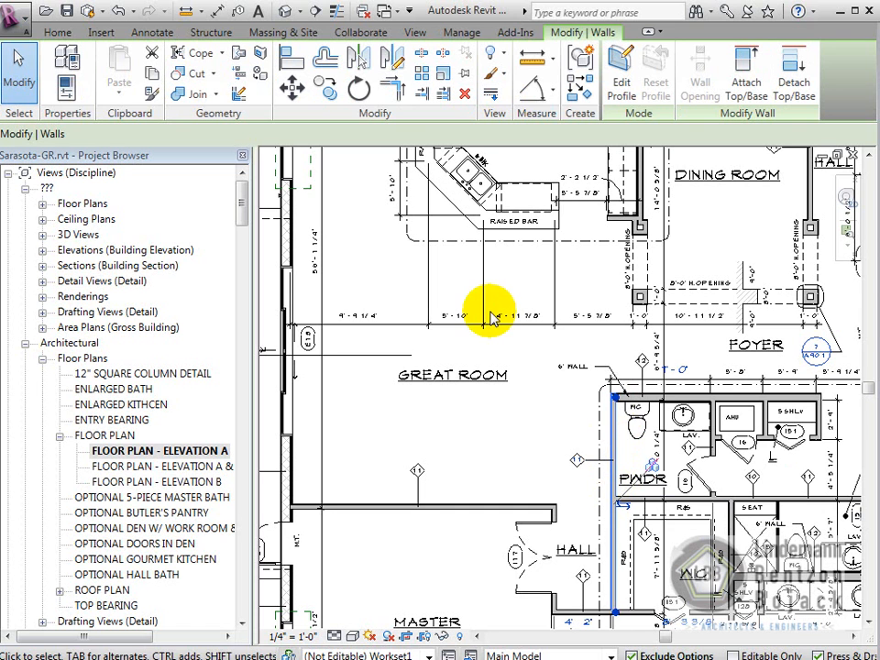
left_click(462, 33)
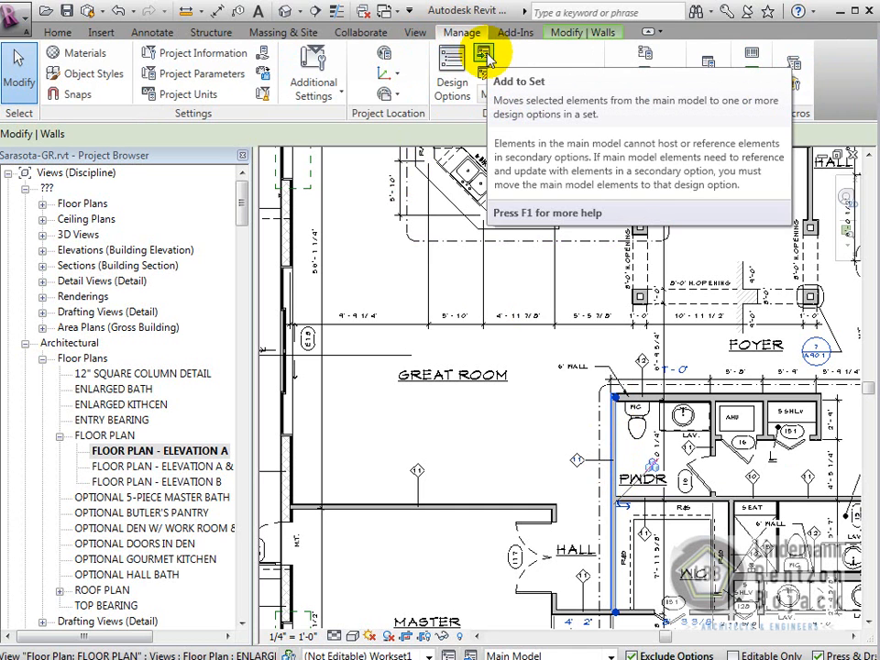
left_click(484, 57)
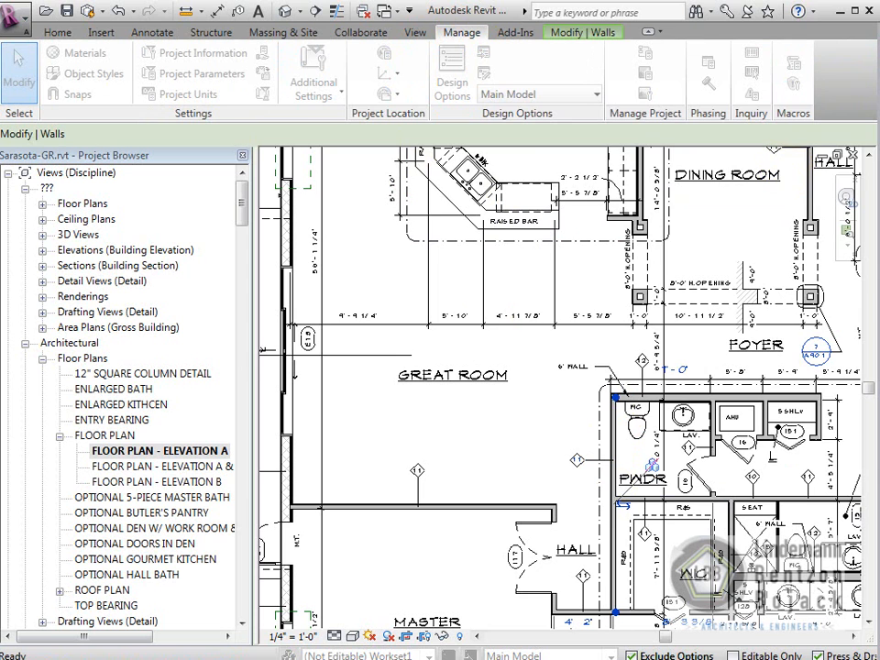
left_click_drag(374, 92, 295, 92)
left_click(321, 134)
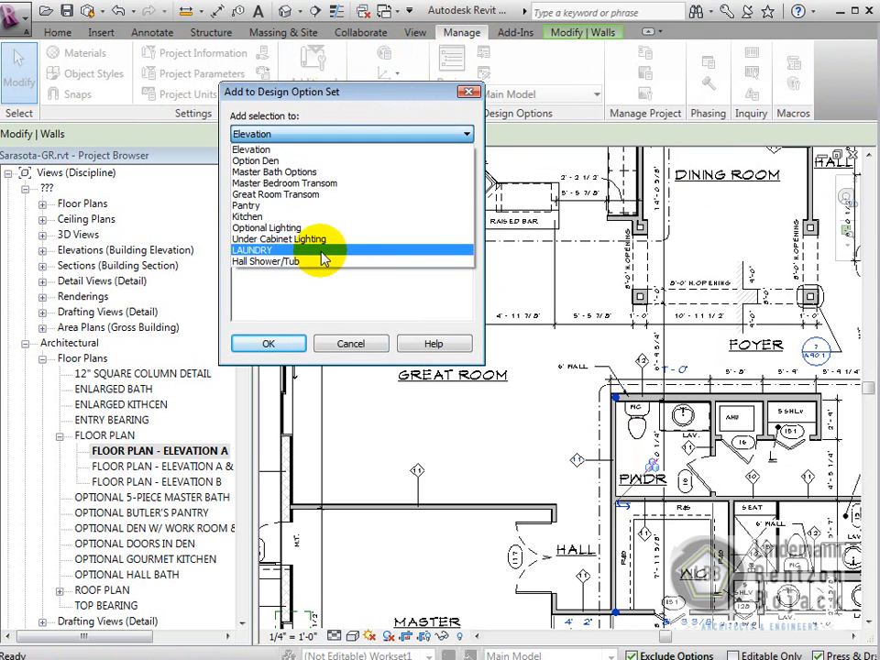
left_click(266, 161)
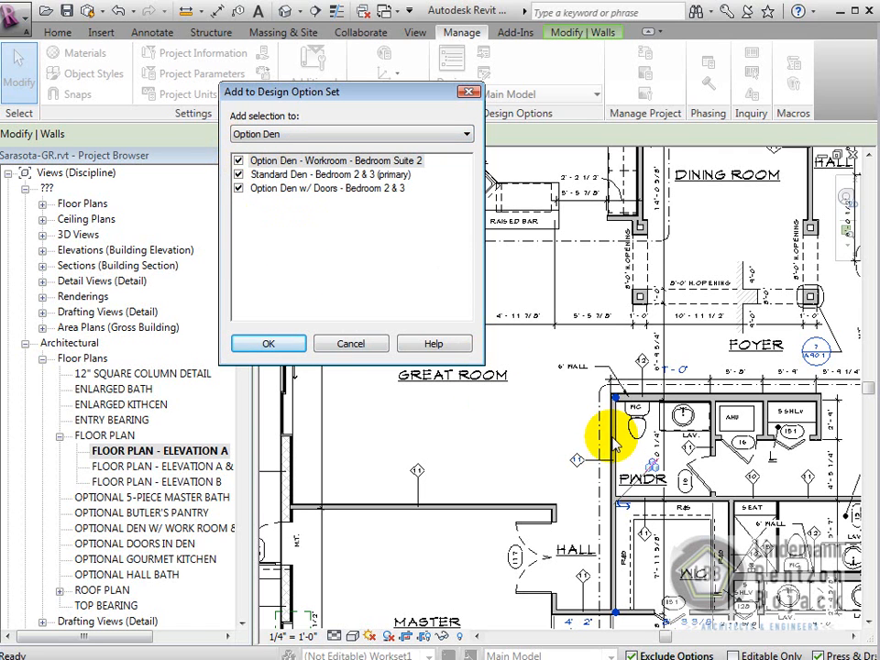
left_click(351, 343)
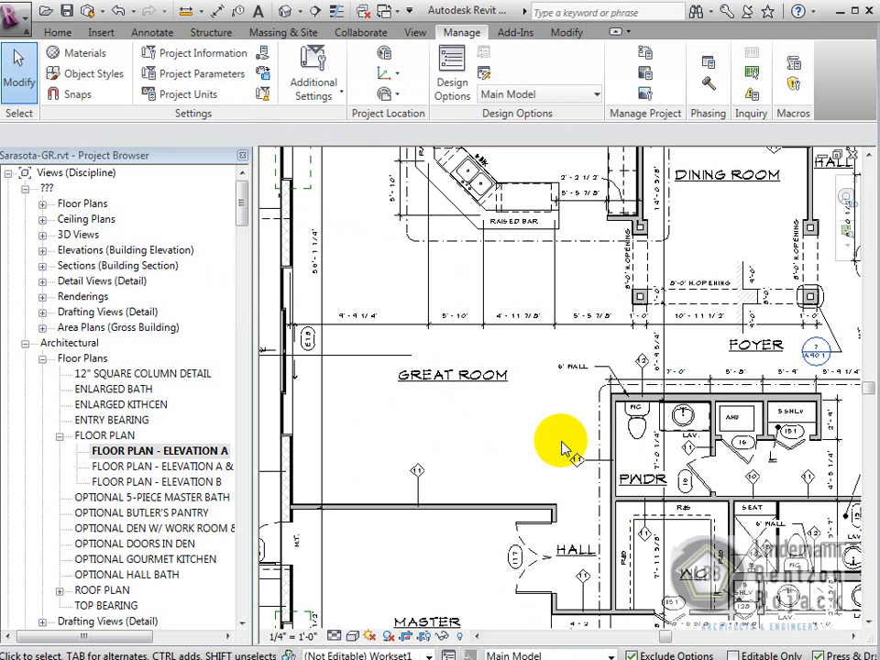
- Create a new design option set and rename it Great Room Closet
middle_click_drag(528, 469, 658, 431)
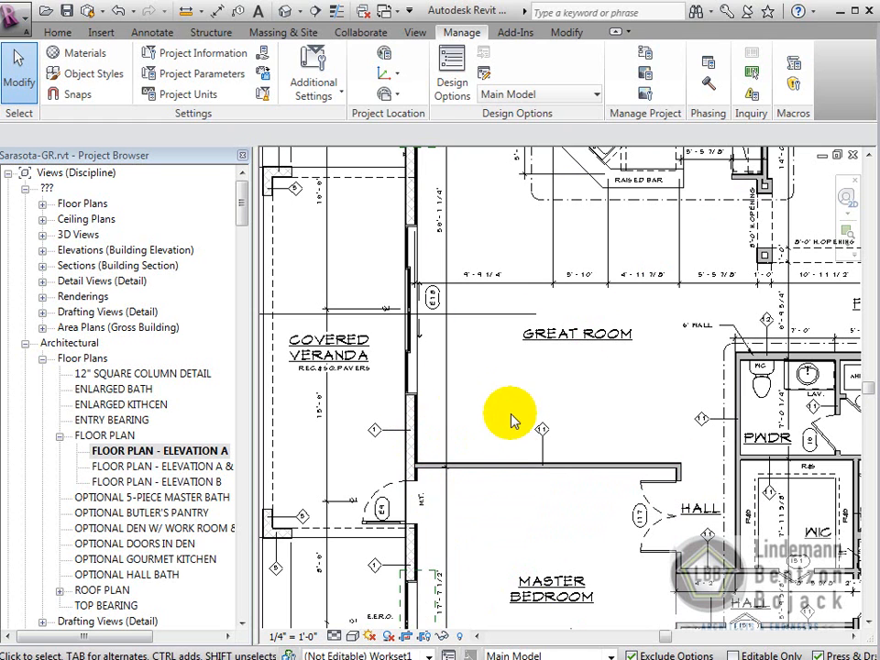
left_click(444, 83)
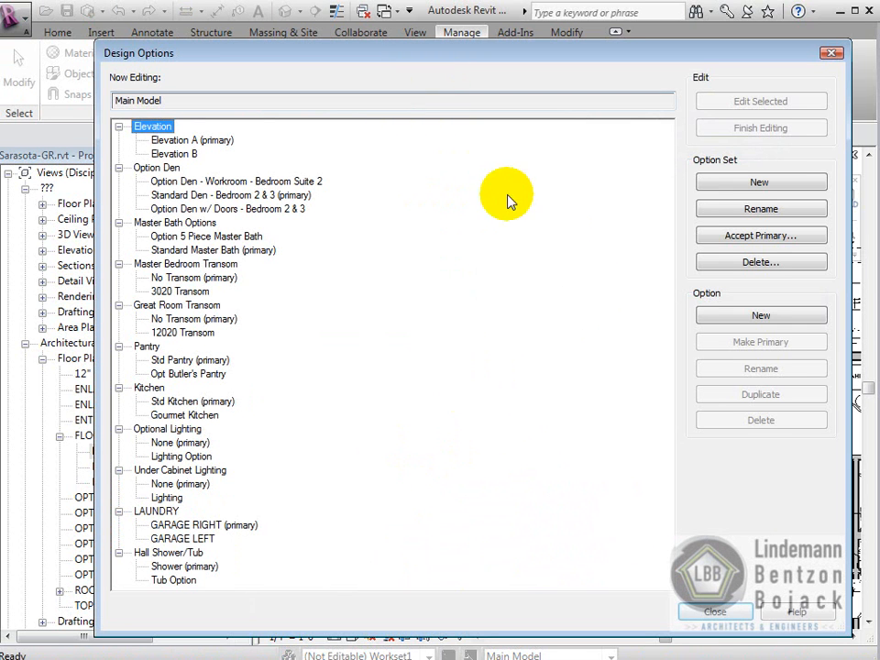
left_click(737, 179)
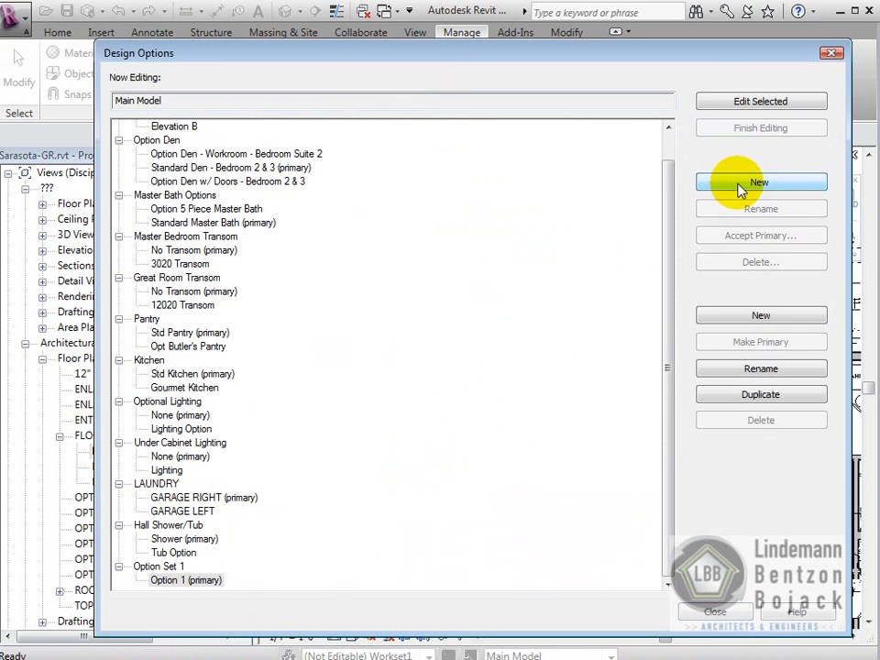
left_click(162, 567)
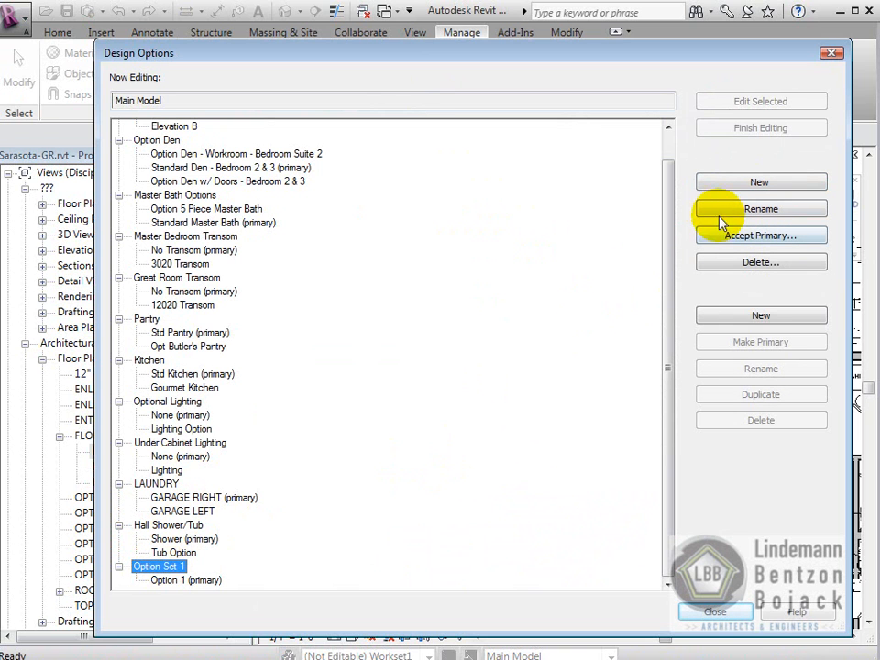
left_click(726, 211)
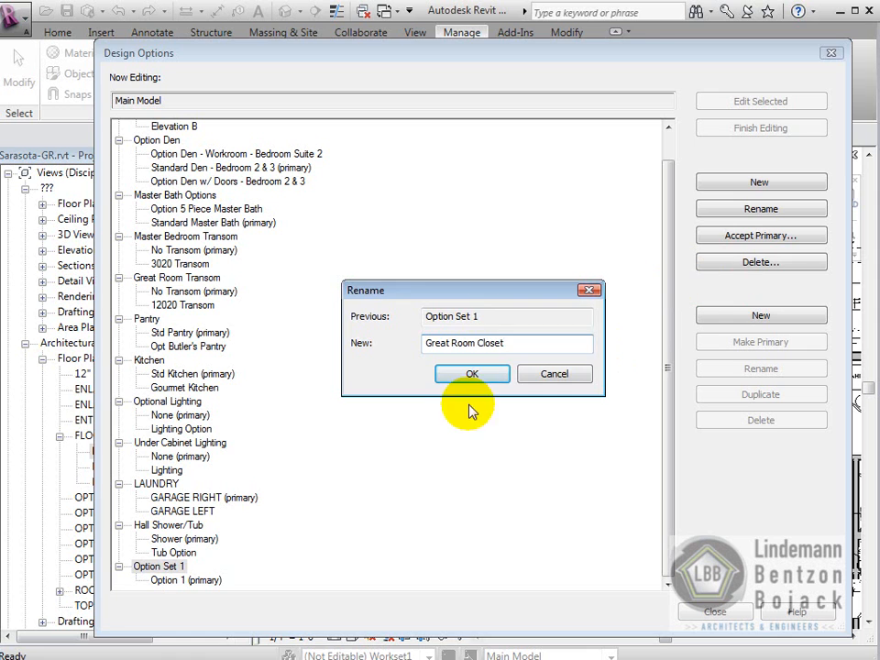
left_click(472, 373)
- Rename the primary option in the Great Room Closet set to No Closet
left_click(185, 580)
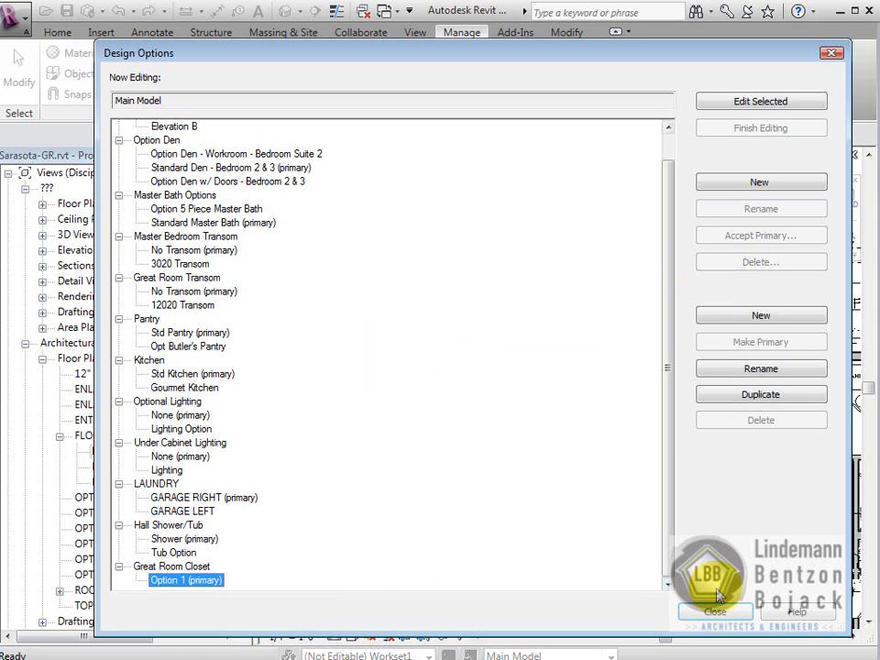
left_click(722, 368)
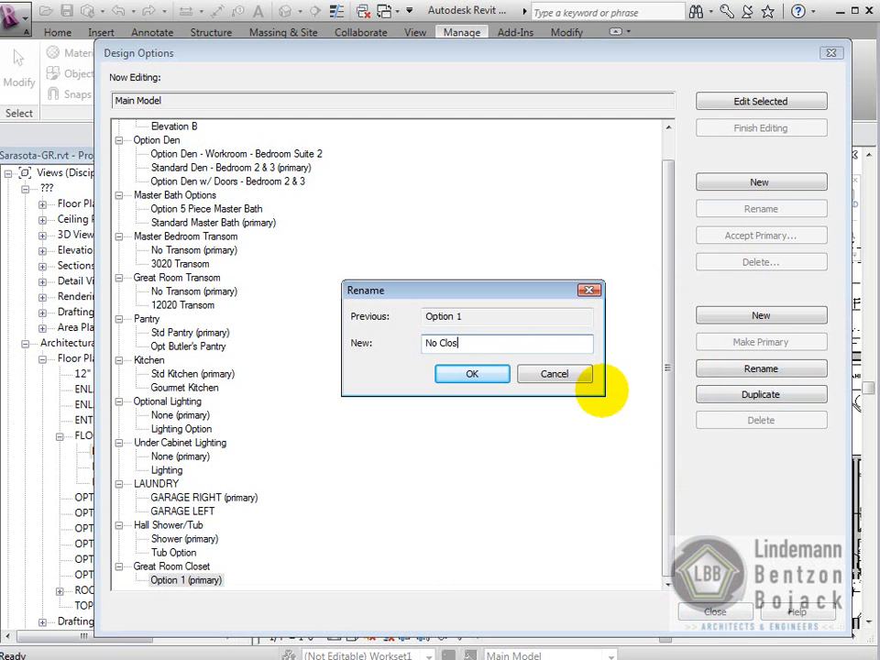
left_click(496, 373)
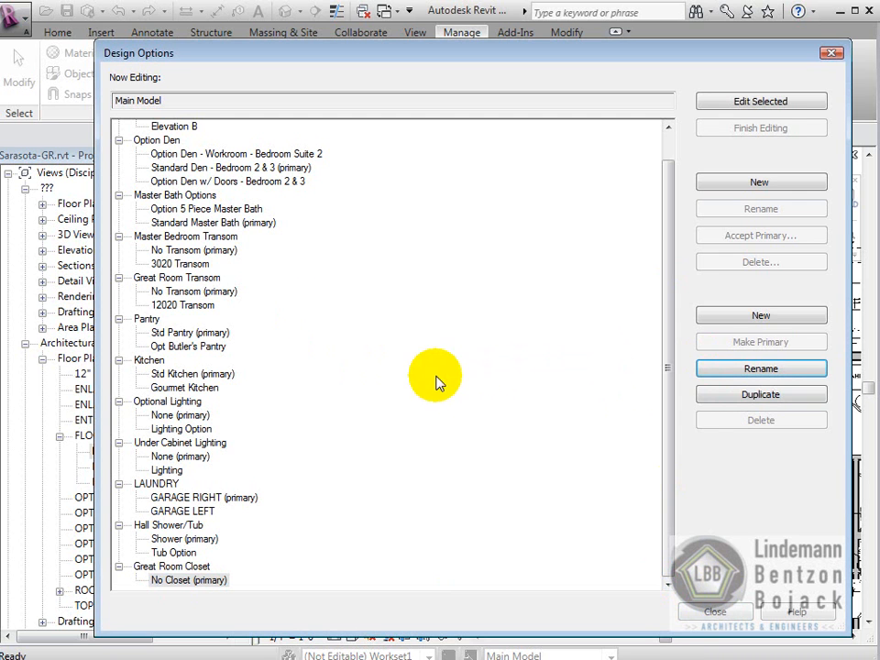
- Add a second option named Closet to the Great Room Closet set and close the design options settings
left_click(188, 567)
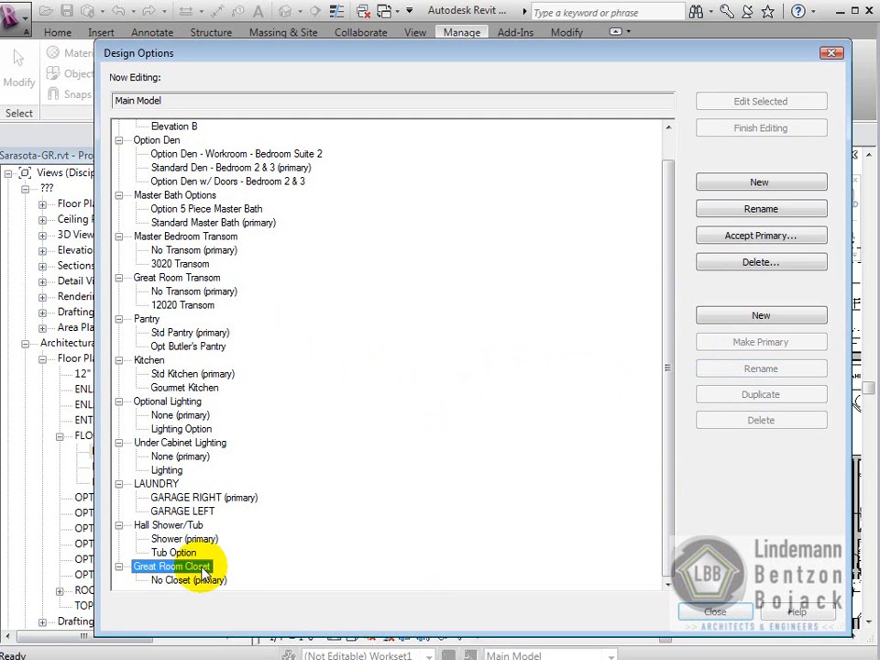
left_click(772, 318)
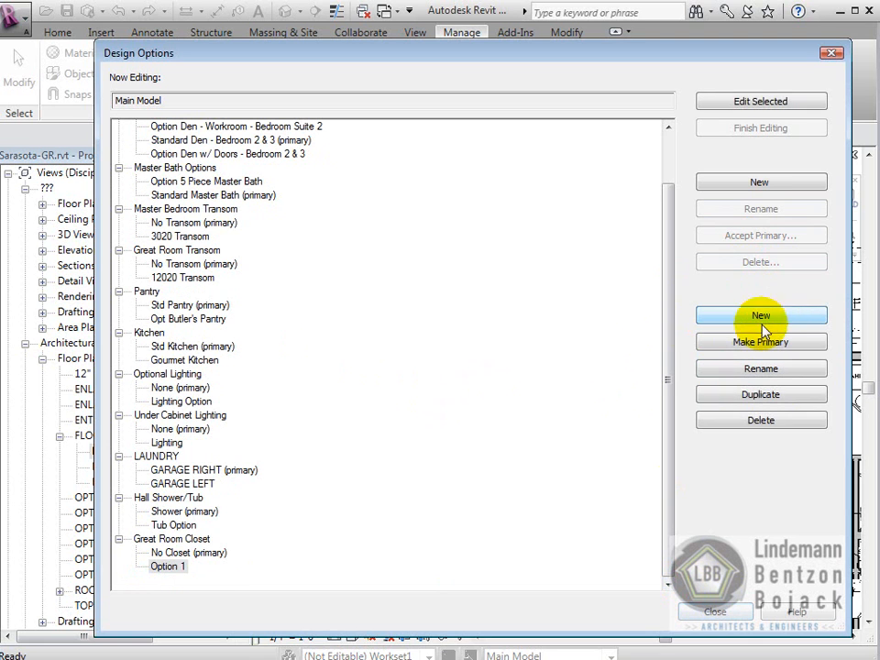
left_click(167, 566)
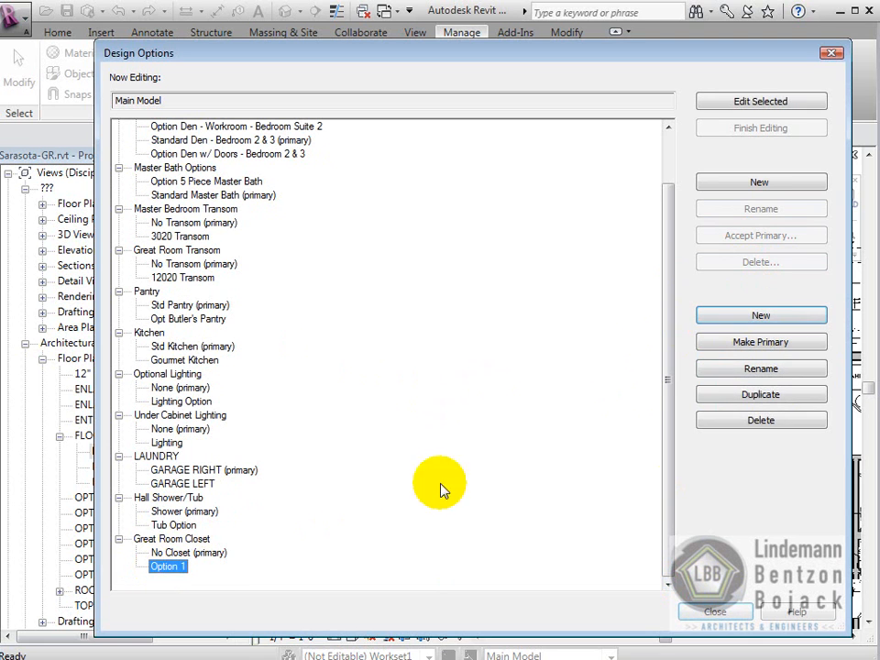
left_click(734, 370)
type("Cl")
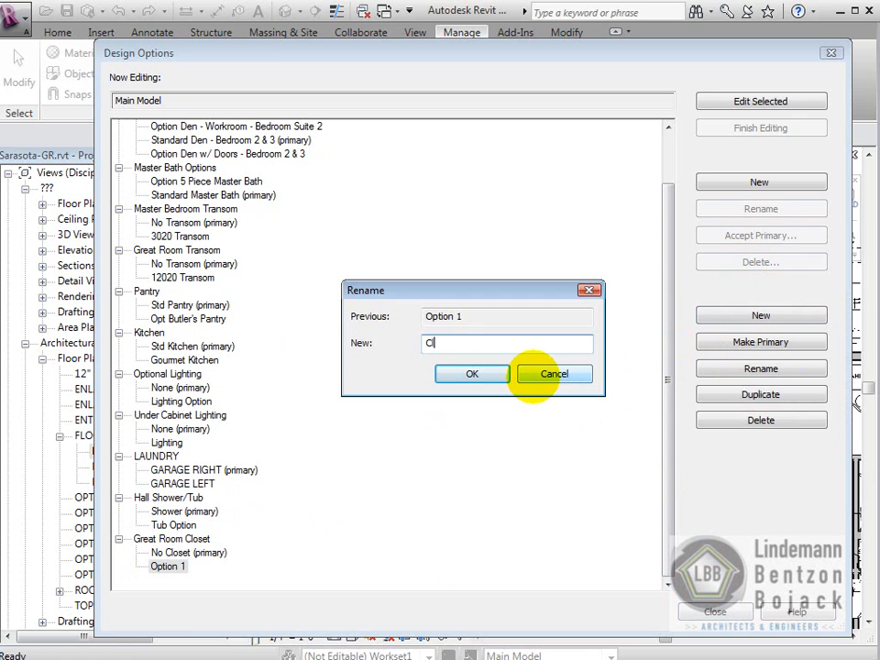
type("oset")
left_click(458, 376)
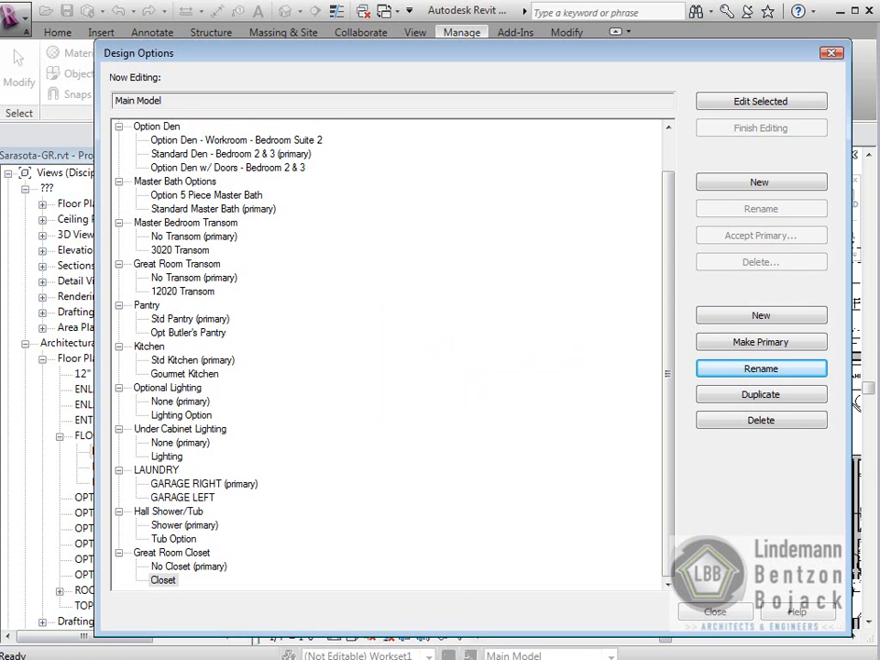
left_click(713, 611)
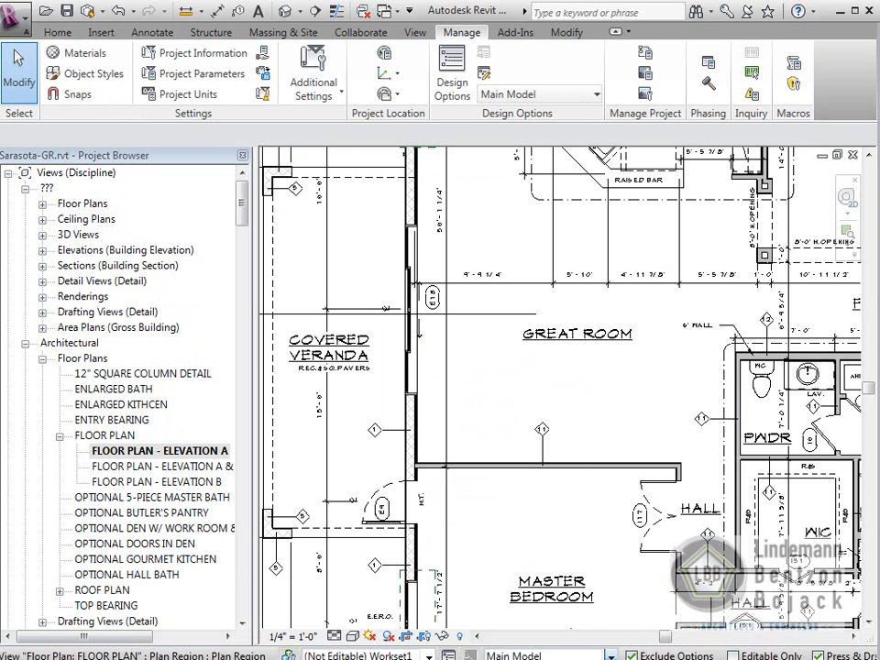
- Activate the Closet option and draw two walls enclosing a closet about 6'-8" wide in the great room's corner against the veranda and master bedroom walls
left_click(532, 659)
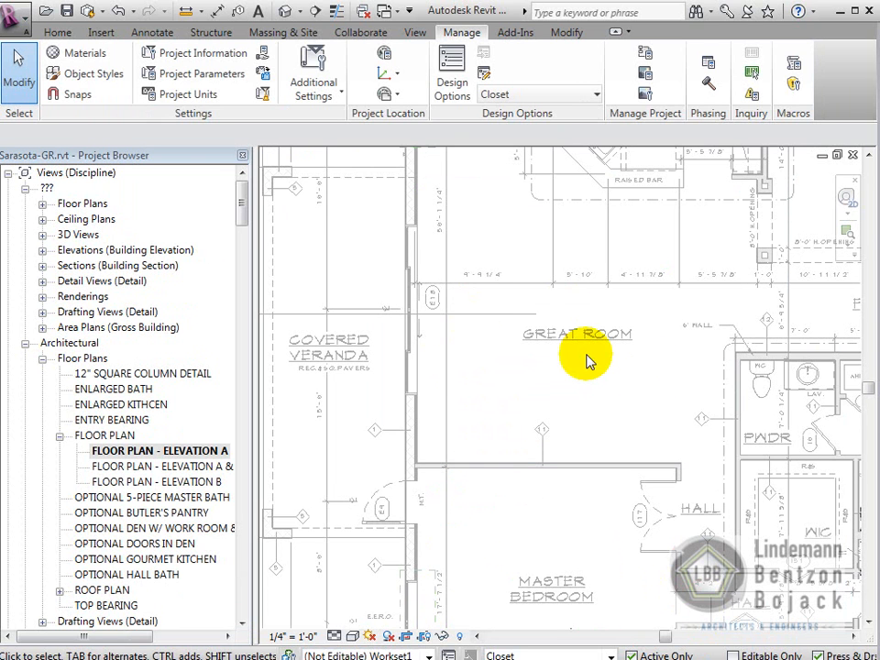
left_click(57, 32)
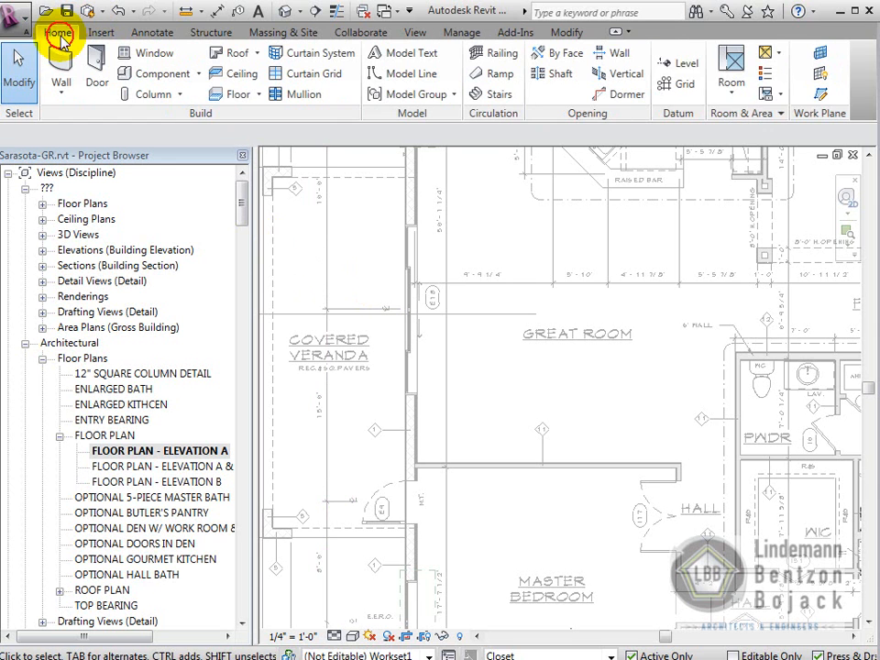
left_click(61, 56)
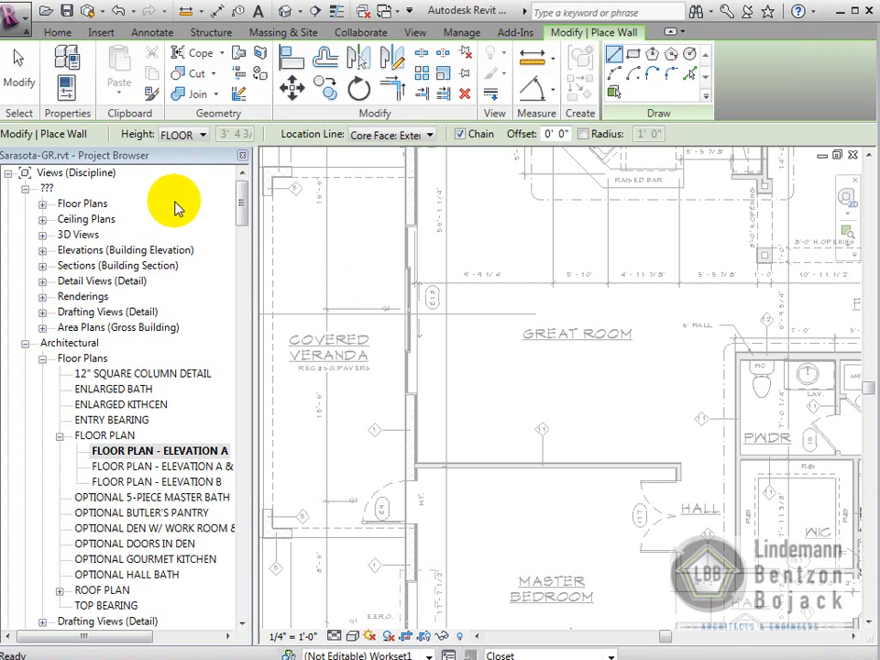
left_click(417, 465)
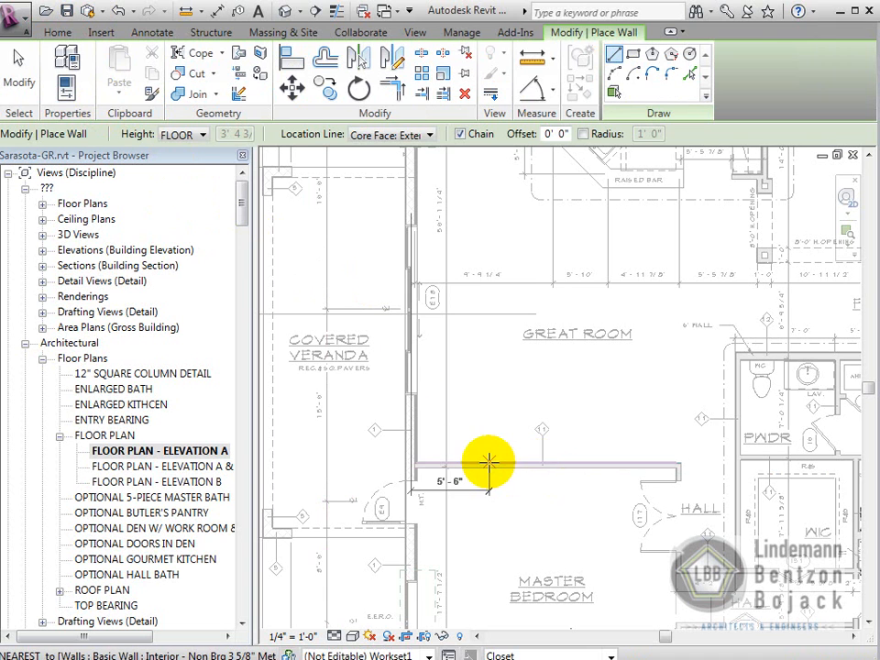
left_click(500, 464)
left_click(504, 428)
left_click(415, 429)
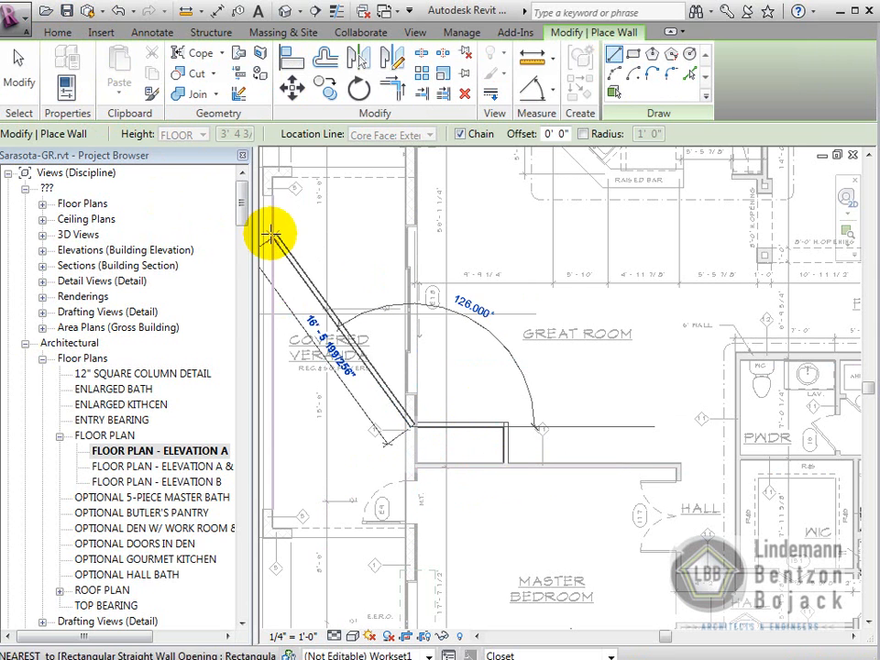
key("Escape")
- Place a tagged door in the closet's long wall, centred about 2'-6" from the closet's outer corner and swinging into the great room
left_click(56, 34)
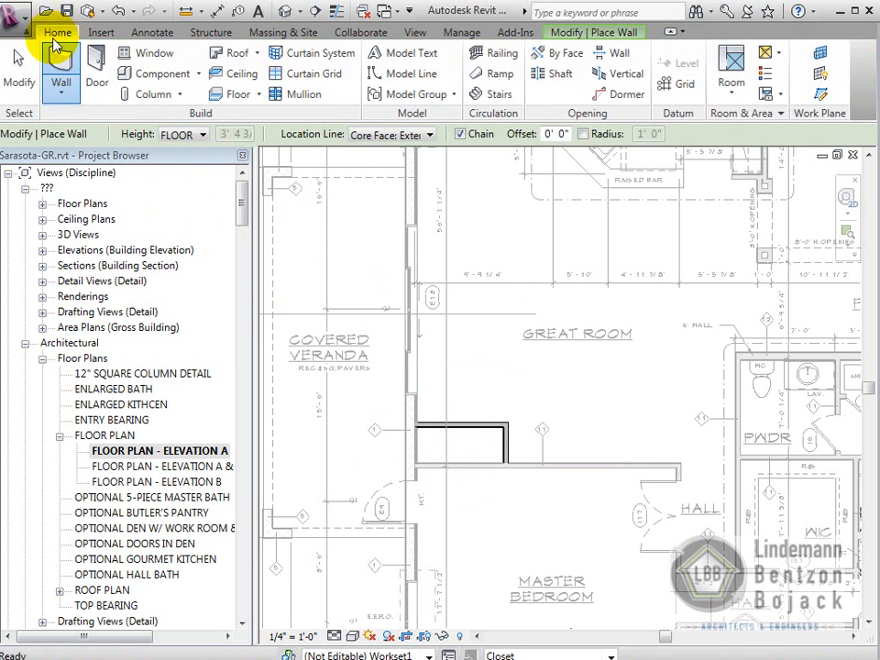
left_click(96, 78)
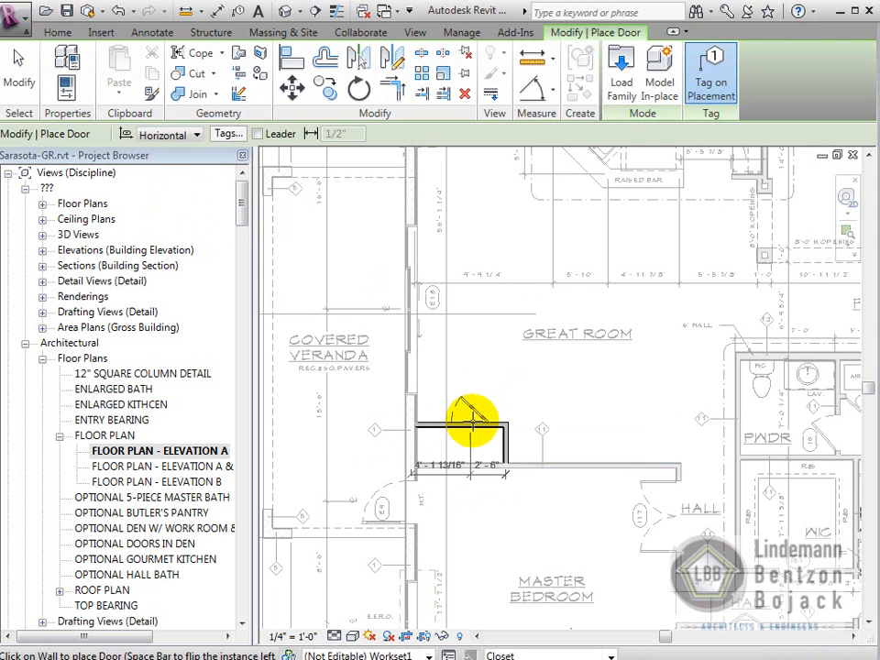
left_click(467, 418)
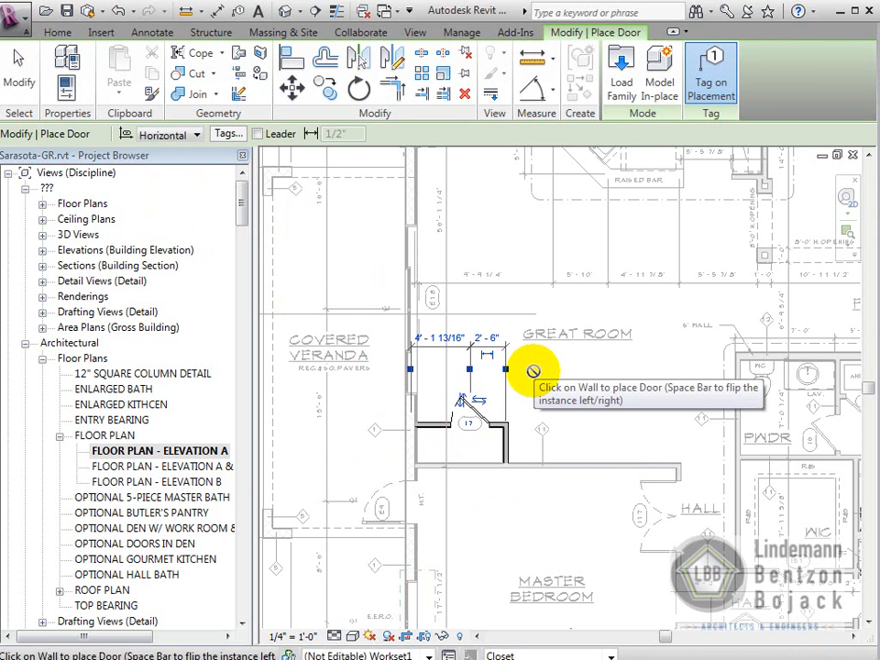
key("Escape")
key("Escape")
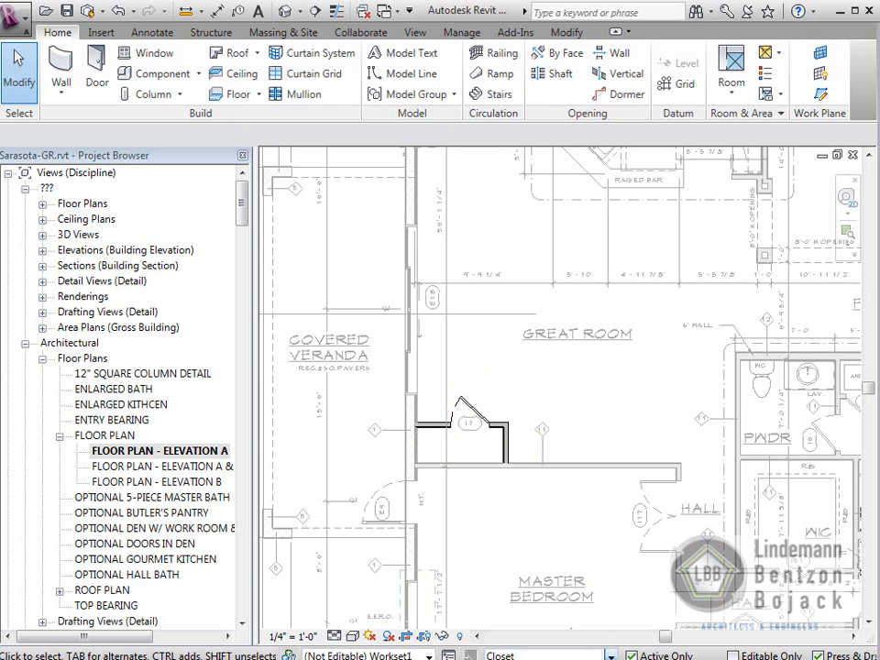
- Return the active design option to Main Model and check the great room in the overall floor plan
left_click(575, 659)
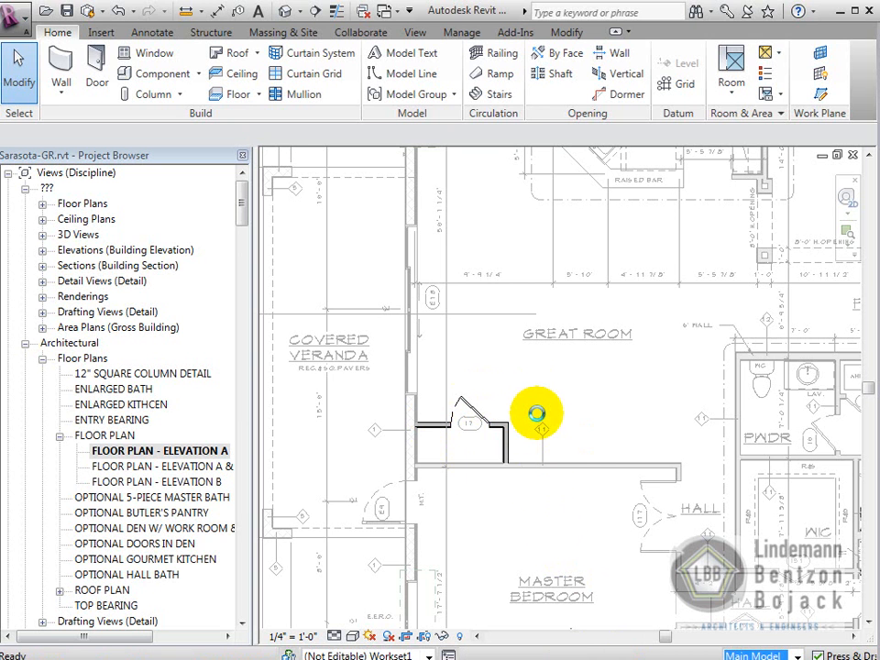
scroll(539, 422, "down", 1)
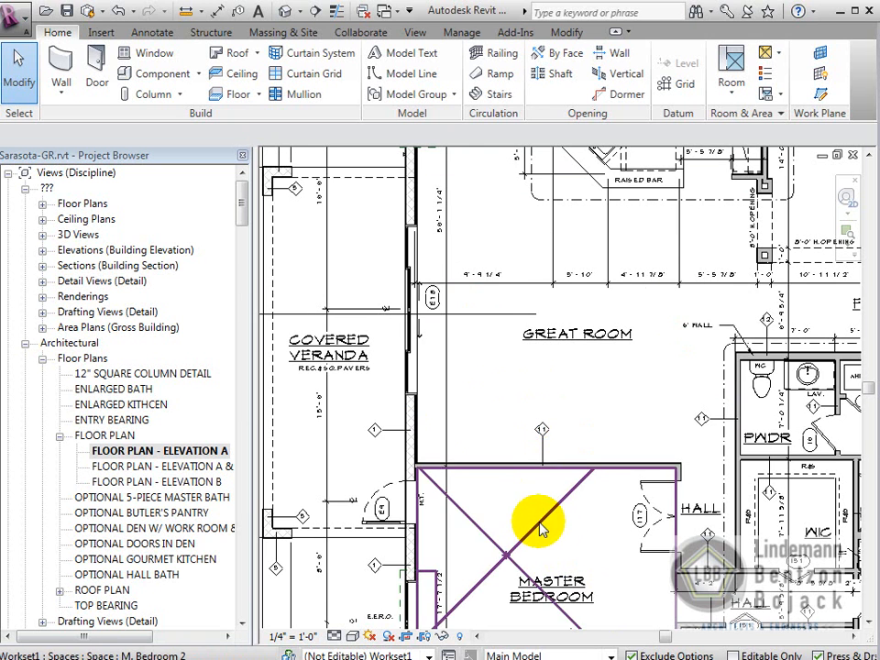
scroll(536, 526, "down", 3)
middle_click_drag(492, 493, 482, 486)
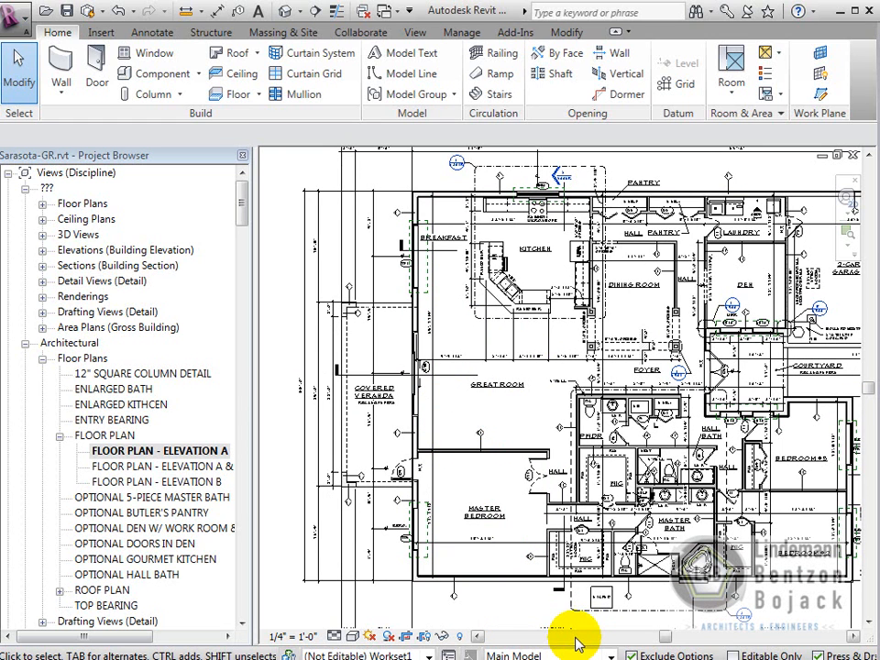
- Override the design option display of the FLOOR PLAN - ELEVATION A view so the Great Room Closet set shows Closet, and close the view properties
right_click(453, 471)
left_click(506, 659)
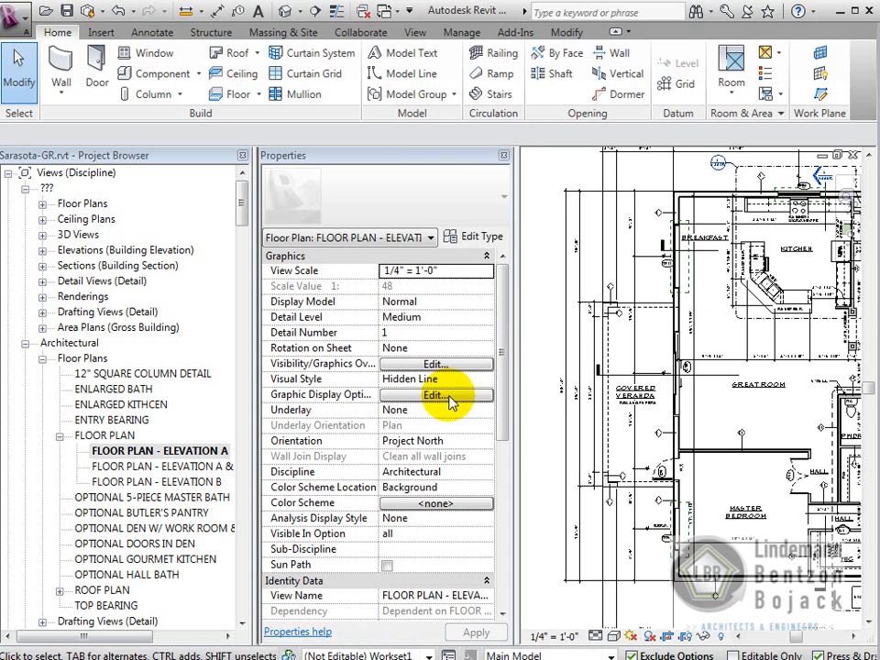
left_click(430, 365)
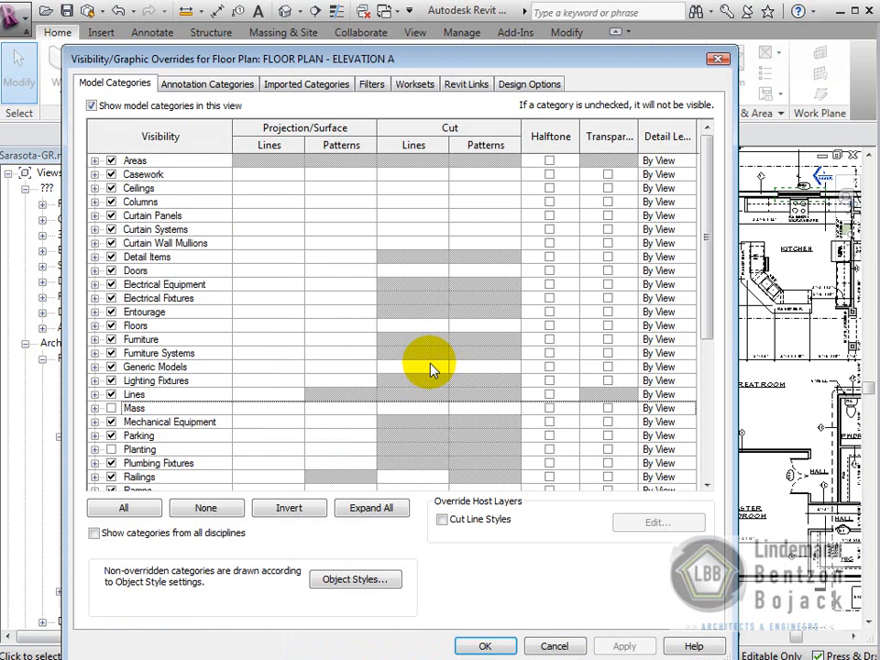
left_click(541, 85)
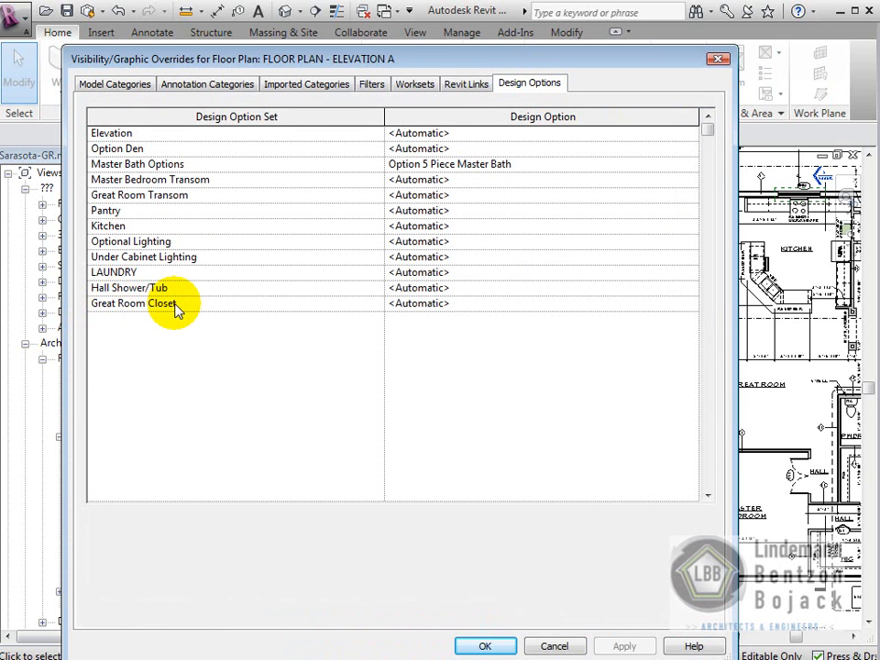
left_click(668, 303)
left_click(690, 303)
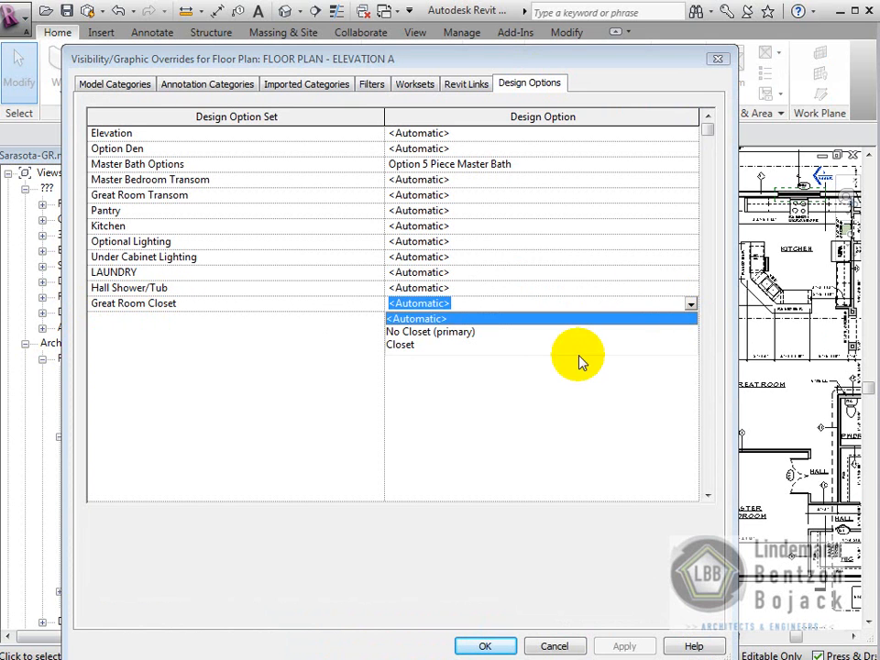
left_click(400, 346)
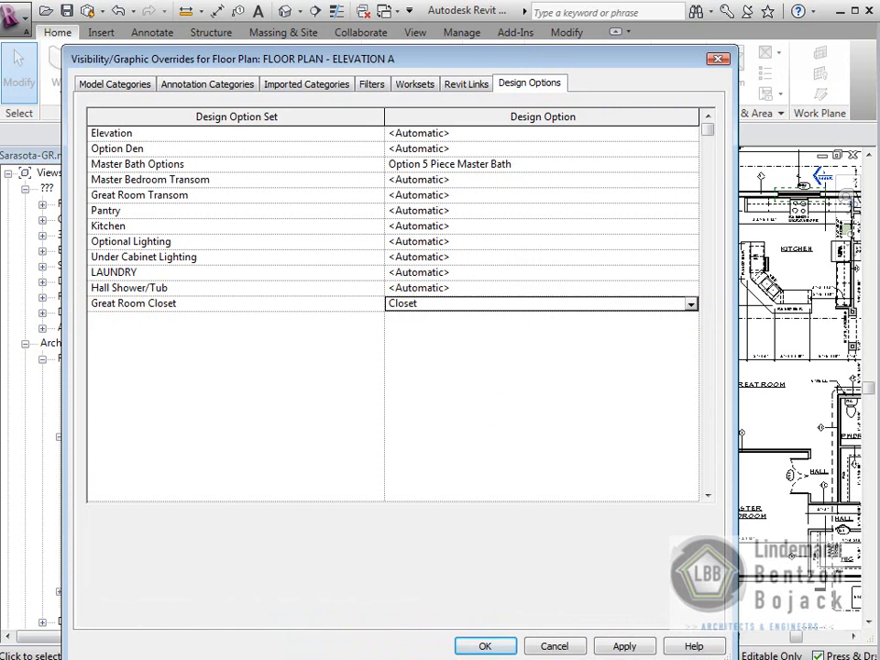
left_click(485, 647)
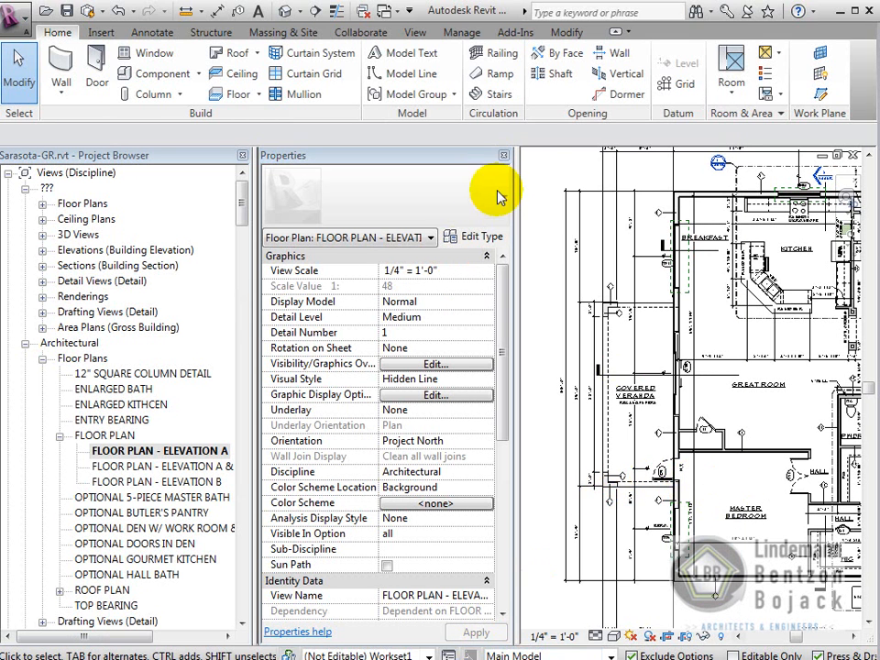
left_click(503, 155)
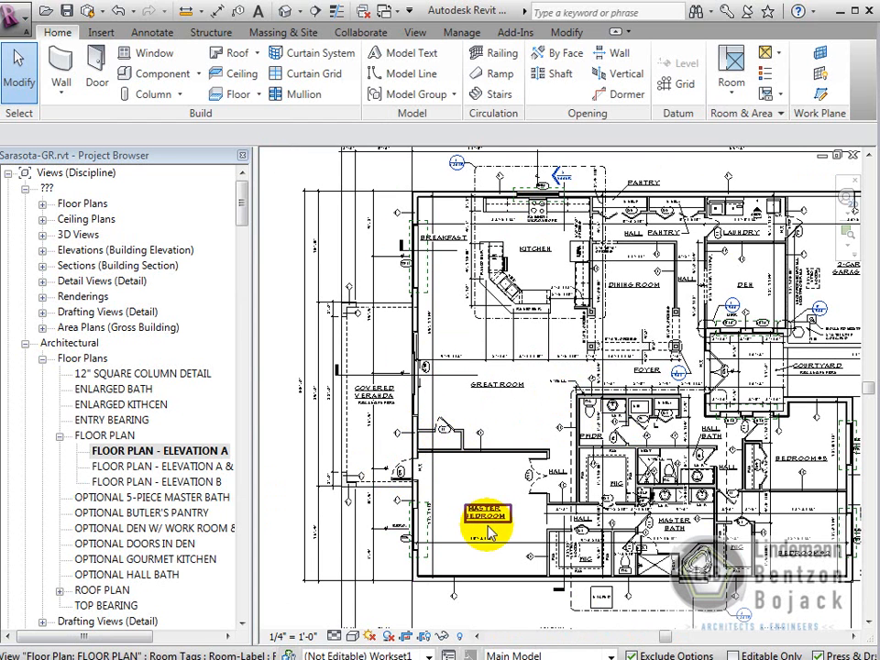
middle_click_drag(511, 481, 468, 485)
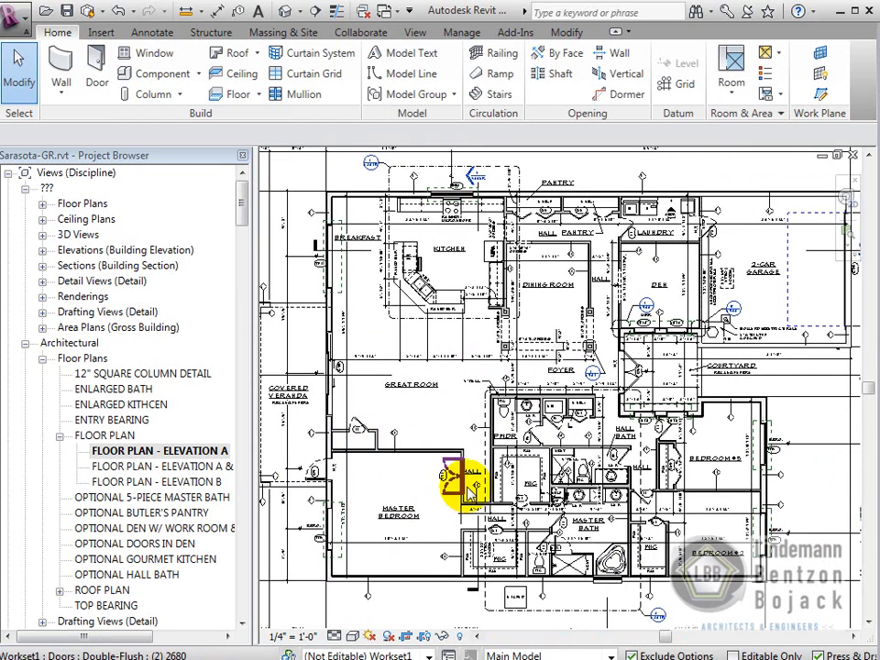